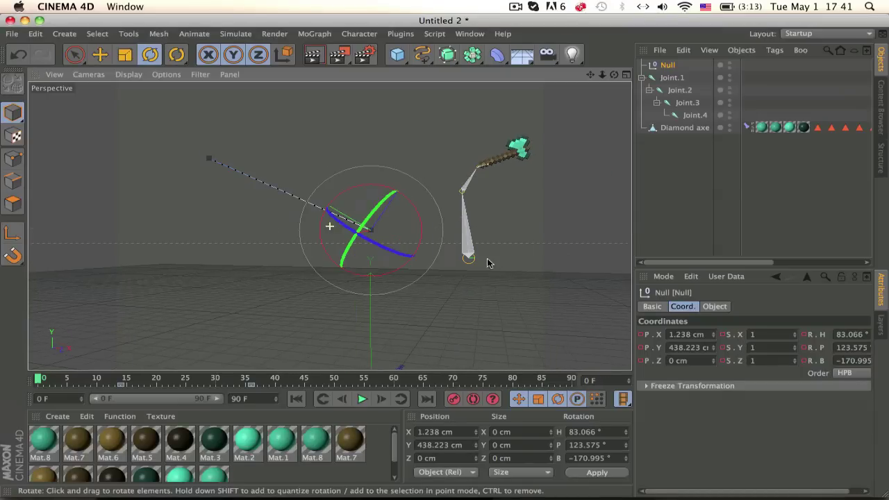
Review the finished axe-throw animation from several angles, including the frames around 35 and 7.
{"action": "mouse_move", "coordinate": [481, 259]}
{"action": "left_mouse_down", "text": "alt"}
{"action": "mouse_move", "coordinate": [518, 259]}
{"action": "mouse_move", "coordinate": [510, 266]}
{"action": "left_mouse_up", "text": "alt"}
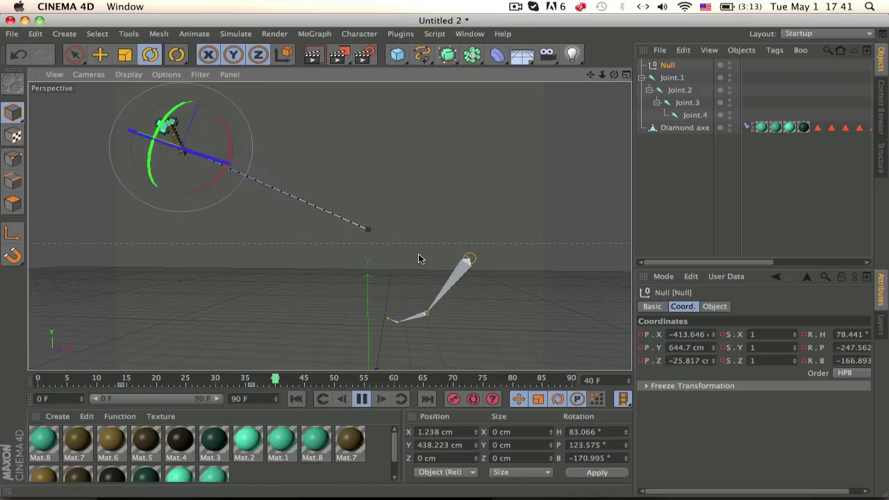
{"action": "left_click_drag", "start_coordinate": [384, 260], "coordinate": [414, 272], "text": "alt"}
{"action": "middle_click_drag", "start_coordinate": [414, 272], "coordinate": [378, 226], "text": "alt"}
{"action": "left_click_drag", "start_coordinate": [378, 226], "coordinate": [181, 272], "text": "alt"}
{"action": "left_click_drag", "start_coordinate": [407, 241], "coordinate": [482, 230], "text": "alt"}
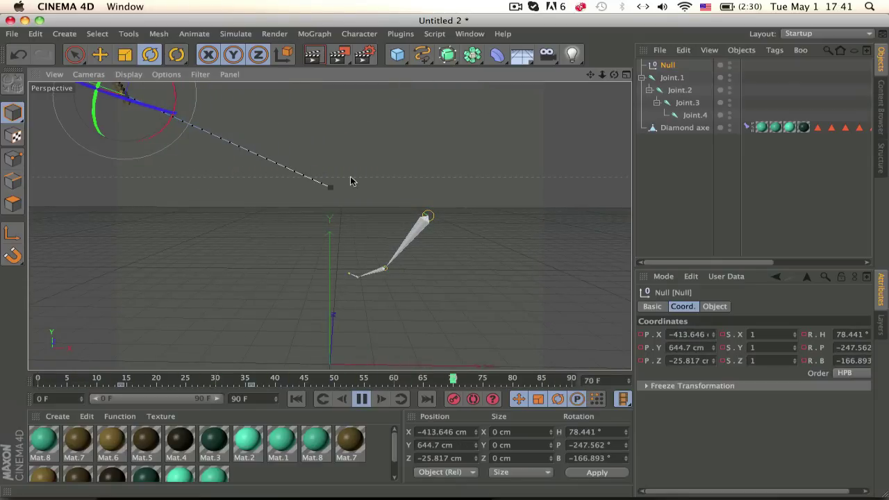
{"action": "left_click", "coordinate": [361, 400]}
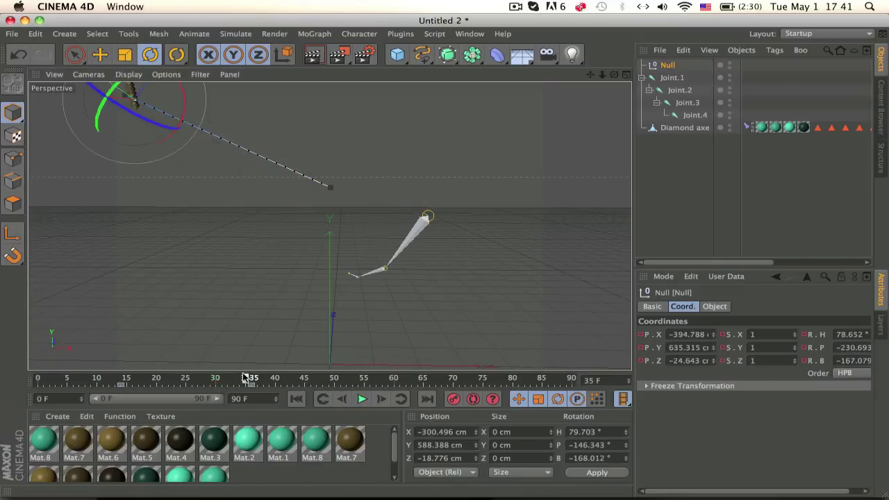
{"action": "left_click_drag", "start_coordinate": [246, 377], "coordinate": [78, 333]}
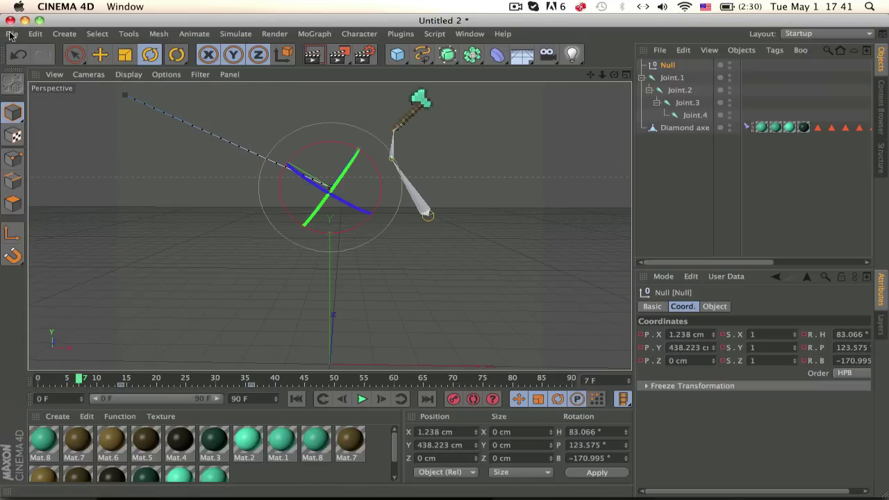
Create a new project and load the Diamond axe model from the content library.
{"action": "left_click", "coordinate": [10, 35]}
{"action": "left_click", "coordinate": [59, 51]}
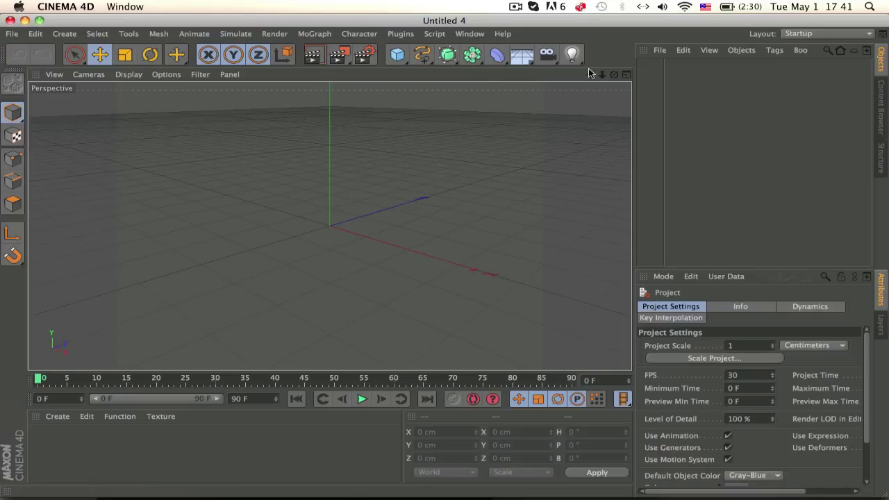
{"action": "left_click", "coordinate": [882, 104]}
{"action": "double_click", "coordinate": [769, 82]}
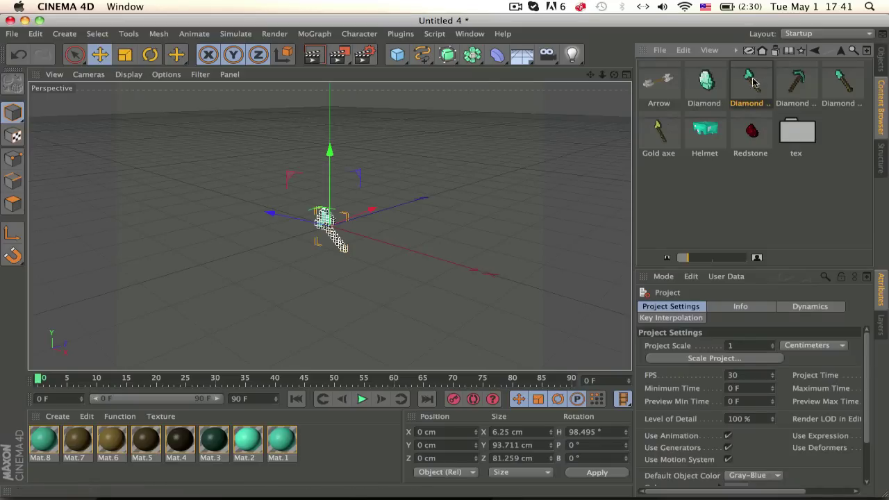
Rotate the Diamond axe to a heading of 88.495° and a pitch of 130°.
{"action": "key", "text": "r"}
{"action": "scroll", "coordinate": [310, 177], "scroll_direction": "up", "scroll_amount": 5}
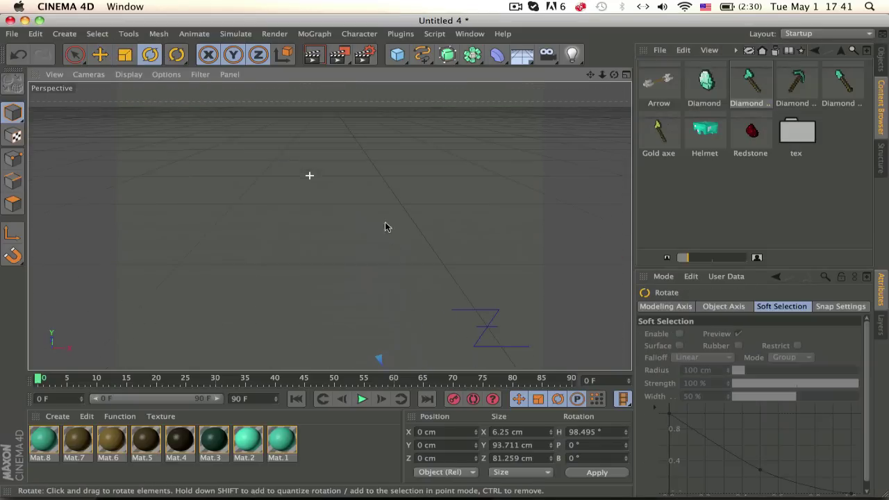
{"action": "scroll", "coordinate": [364, 234], "scroll_direction": "down", "scroll_amount": 4}
{"action": "middle_click_drag", "start_coordinate": [456, 307], "coordinate": [380, 206], "text": "alt"}
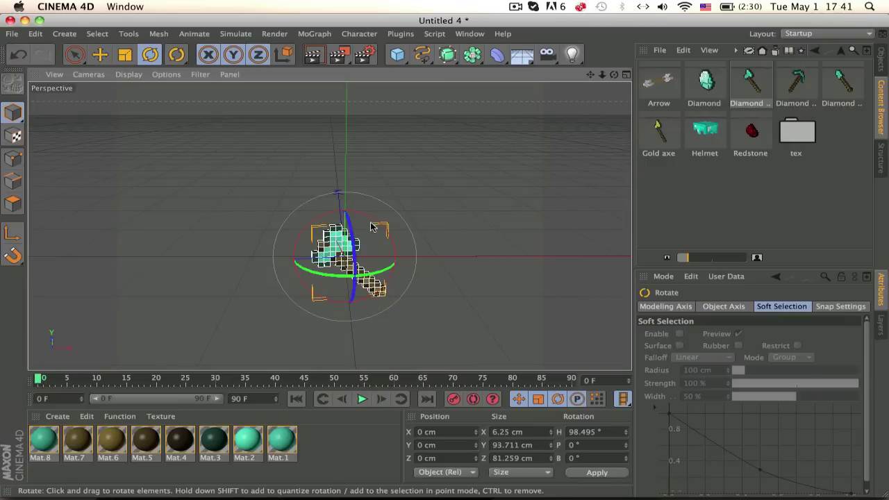
{"action": "left_click_drag", "start_coordinate": [380, 205], "coordinate": [559, 295], "text": "alt"}
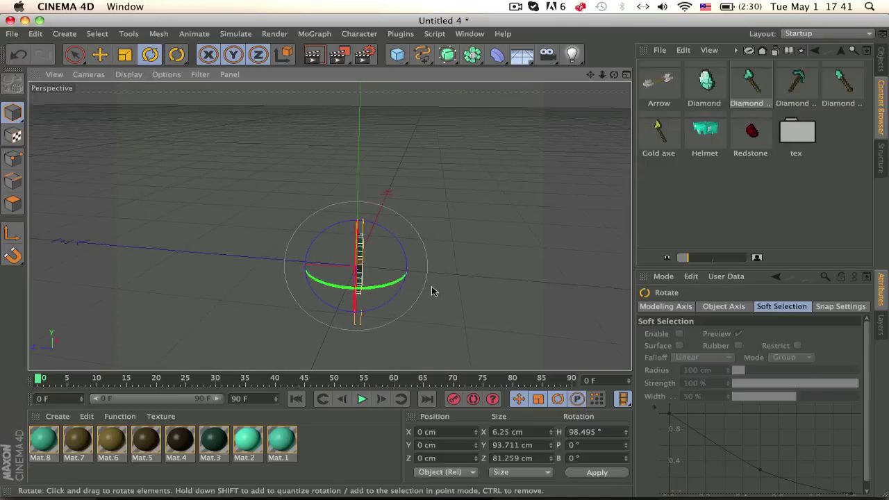
{"action": "left_click_drag", "start_coordinate": [384, 286], "coordinate": [199, 251], "text": "shift"}
{"action": "left_click_drag", "start_coordinate": [267, 238], "coordinate": [487, 217]}
{"action": "left_click_drag", "start_coordinate": [488, 217], "coordinate": [300, 221], "text": "alt"}
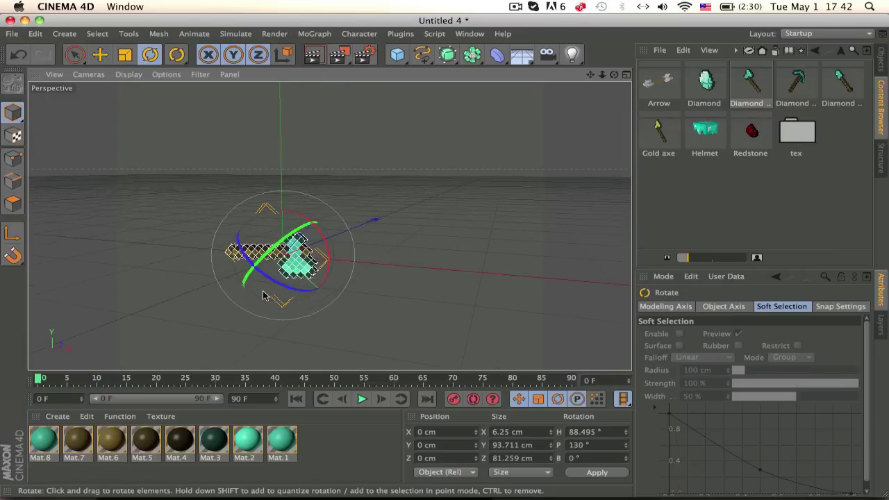
Undo the trial bank rotation and rotate the axe to heading −91.505° and pitch 120°, keeping bank at 0°.
{"action": "left_click_drag", "start_coordinate": [262, 295], "coordinate": [329, 82]}
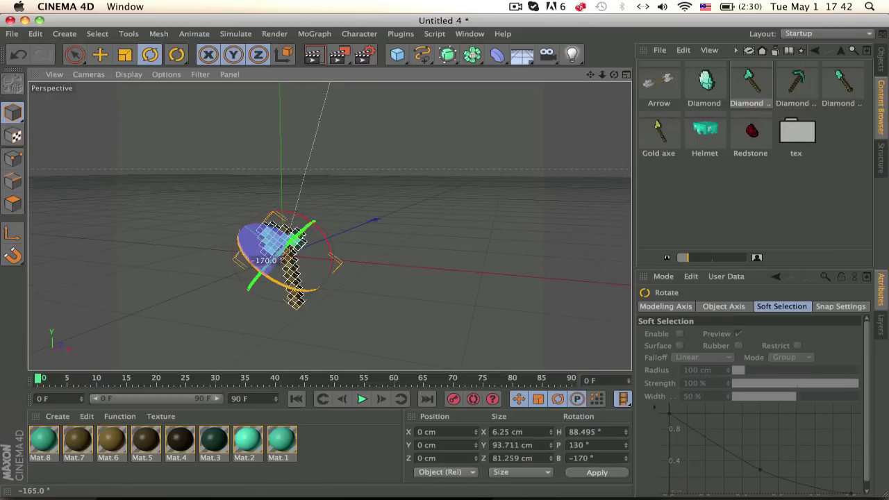
{"action": "key", "text": "super+z"}
{"action": "left_click_drag", "start_coordinate": [268, 361], "coordinate": [331, 306], "text": "alt"}
{"action": "left_click_drag", "start_coordinate": [323, 248], "coordinate": [308, 296]}
Raise the axe to about 190 cm on Y and set its Z position to 0 cm.
{"action": "key", "text": "e"}
{"action": "mouse_move", "coordinate": [275, 228]}
{"action": "left_mouse_down"}
{"action": "mouse_move", "coordinate": [198, 143]}
{"action": "mouse_move", "coordinate": [272, 227]}
{"action": "left_mouse_up"}
{"action": "left_click", "coordinate": [450, 431]}
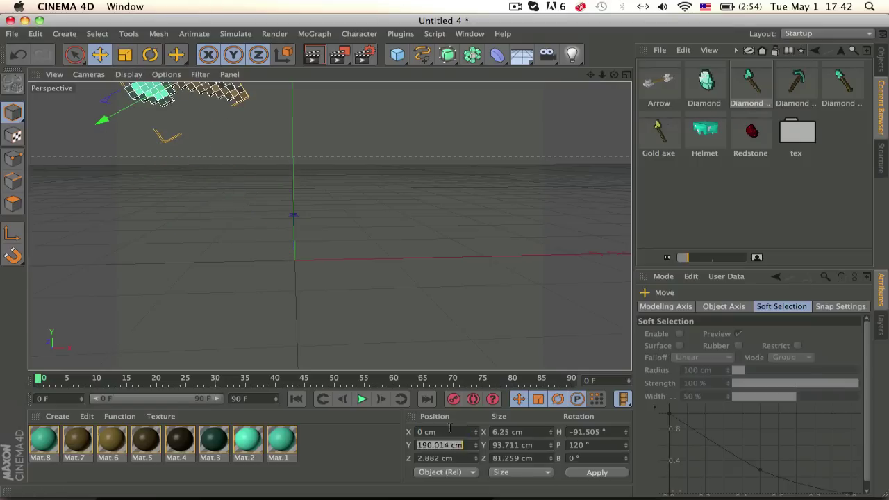
{"action": "key", "text": "Tab"}
{"action": "type", "text": "0"}
{"action": "key", "text": "Return"}
Draw a chain of four joints in the front view, running from above the axe down to the end of its handle.
{"action": "key", "text": "h"}
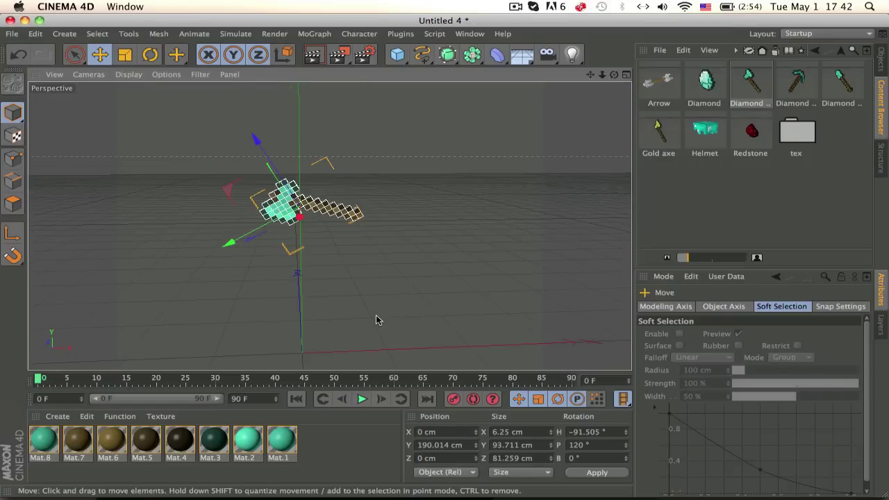
{"action": "key", "text": "F4"}
{"action": "scroll", "coordinate": [354, 216], "scroll_direction": "up", "scroll_amount": 5}
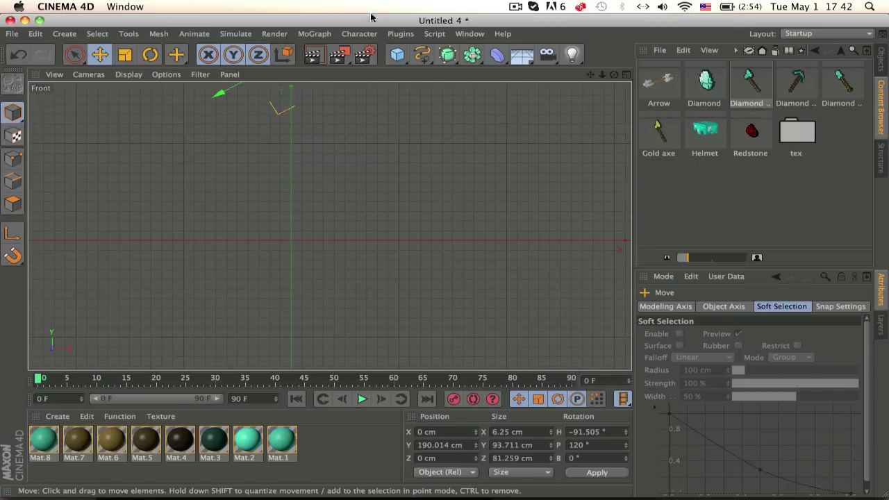
{"action": "left_click", "coordinate": [359, 32]}
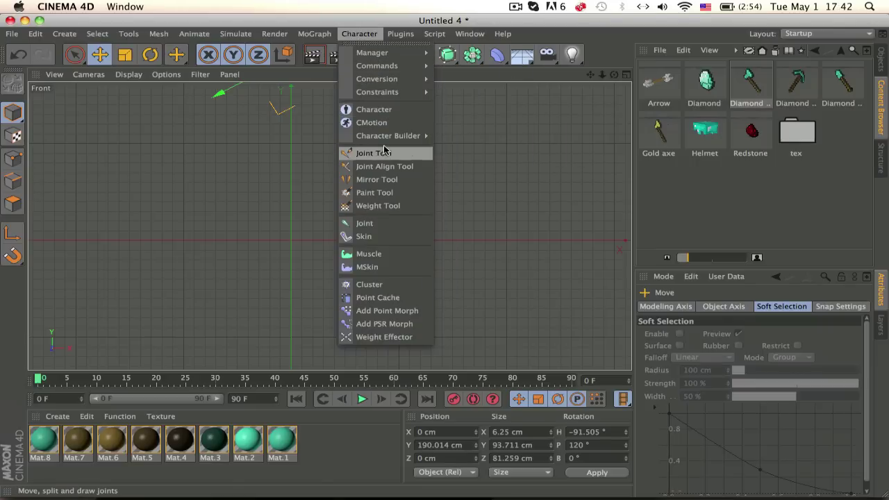
{"action": "left_click", "coordinate": [383, 149]}
{"action": "left_click", "coordinate": [441, 104], "text": "ctrl"}
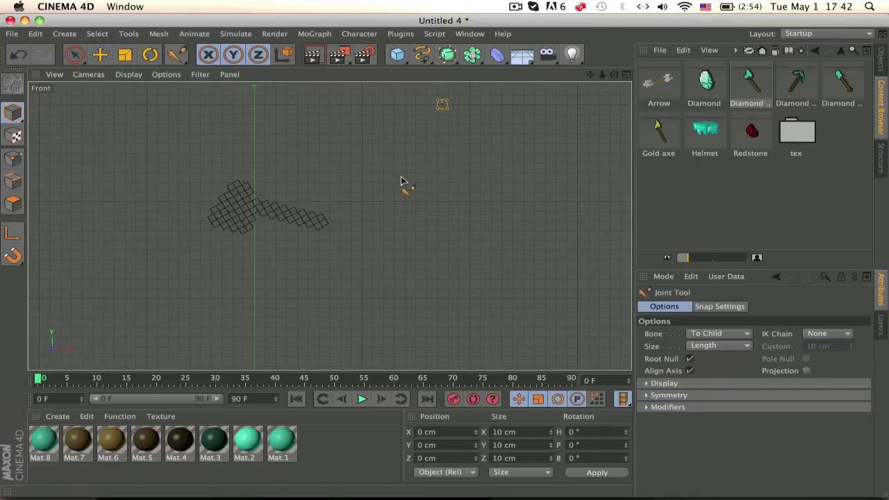
{"action": "left_click", "coordinate": [401, 180], "text": "ctrl"}
{"action": "left_click", "coordinate": [368, 201], "text": "ctrl"}
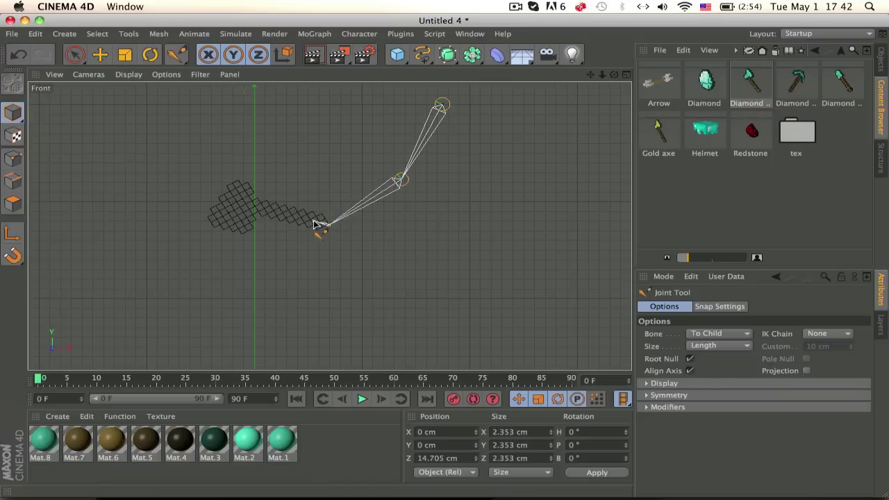
{"action": "key", "text": "F1"}
{"action": "left_click_drag", "start_coordinate": [327, 221], "coordinate": [408, 221], "text": "alt"}
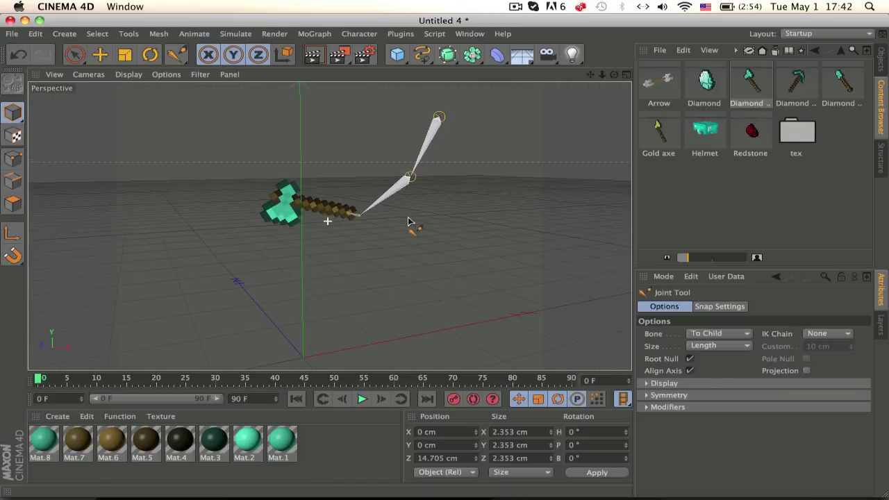
Move the Joint.1 chain out of the Diamond axe hierarchy to the top level and delete the Root null.
{"action": "left_click", "coordinate": [880, 62]}
{"action": "left_click", "coordinate": [642, 65]}
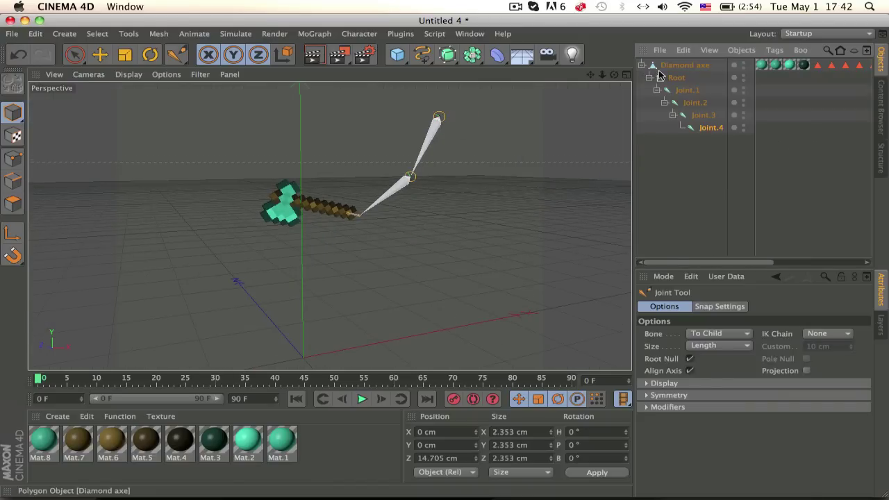
{"action": "left_click_drag", "start_coordinate": [681, 64], "coordinate": [680, 67]}
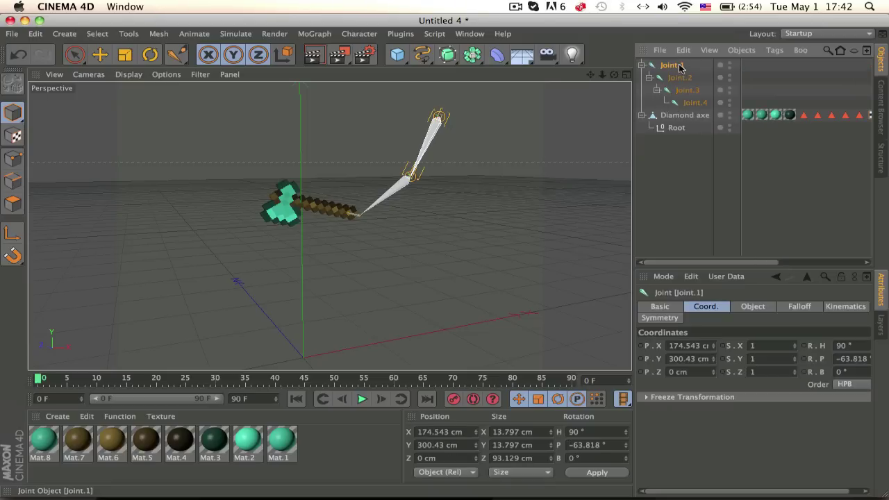
{"action": "left_click", "coordinate": [678, 127]}
{"action": "key", "text": "Delete"}
Add a Constraint tag to the Diamond axe and set its priority to Generators.
{"action": "right_click", "coordinate": [691, 119]}
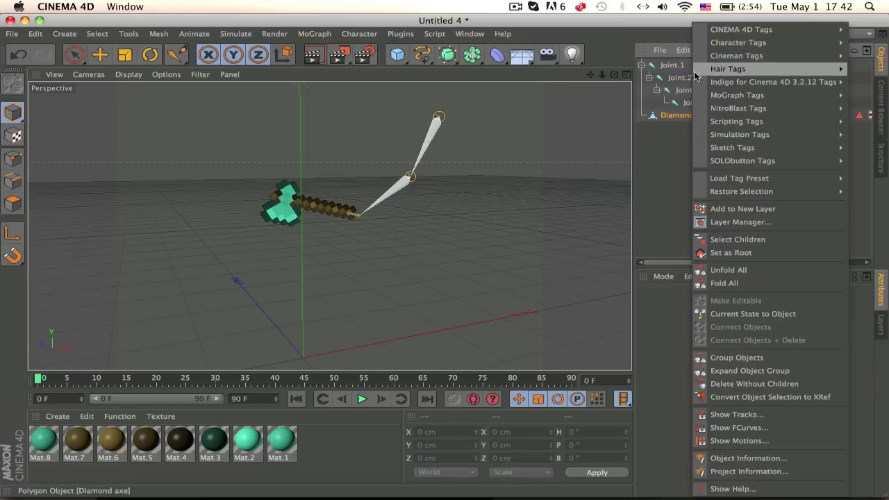
{"action": "mouse_move", "coordinate": [729, 42]}
{"action": "left_click", "coordinate": [667, 57]}
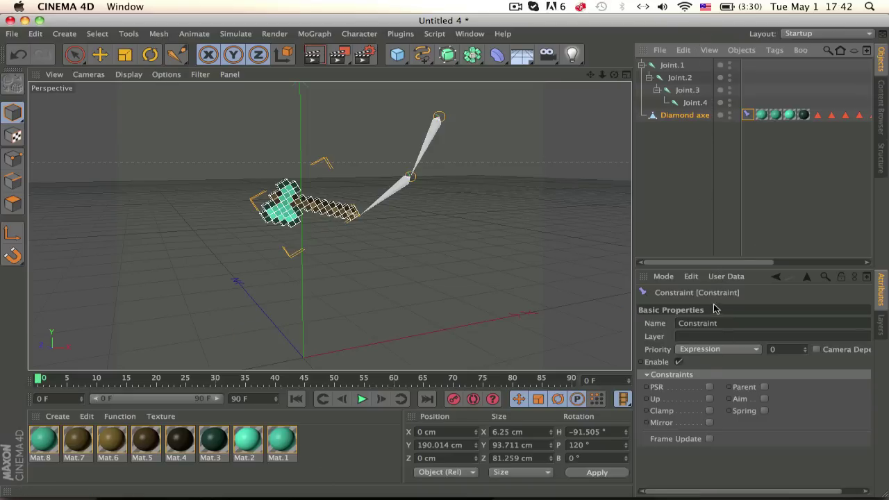
{"action": "left_click", "coordinate": [715, 349]}
{"action": "left_click", "coordinate": [700, 411]}
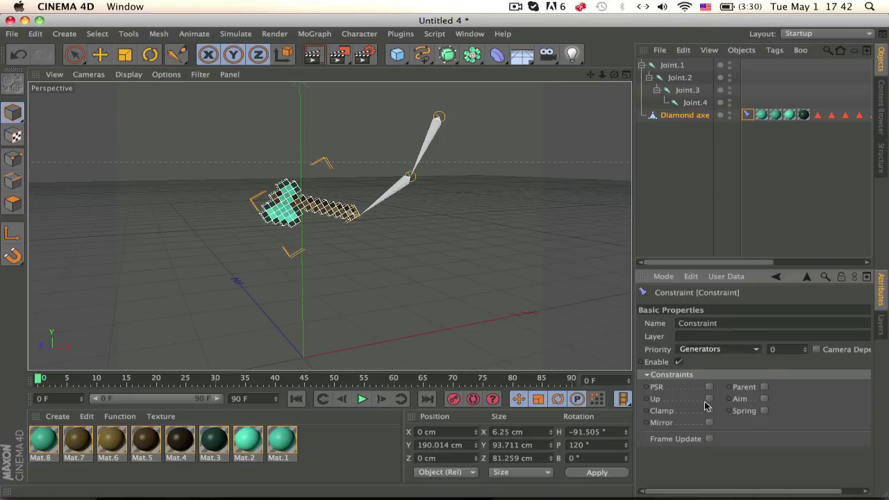
Enable the PSR constraint on the axe and assign Joint.4 as its target.
{"action": "left_click", "coordinate": [708, 387]}
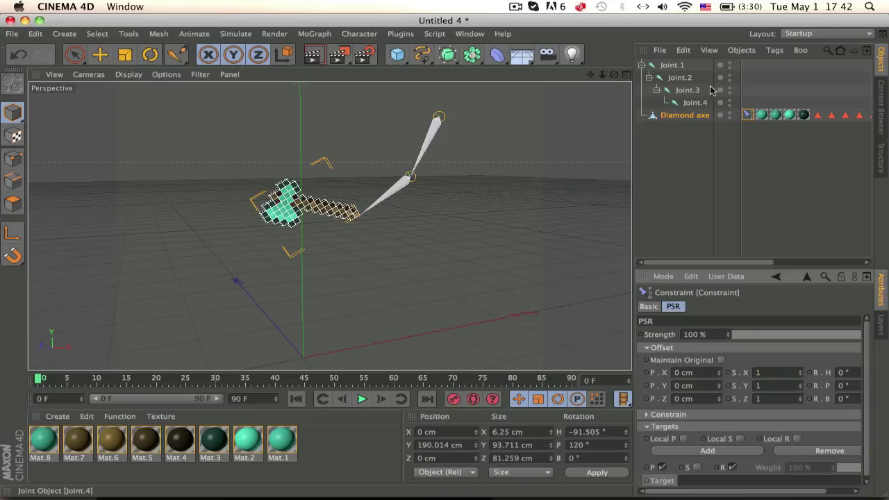
{"action": "left_click", "coordinate": [695, 102]}
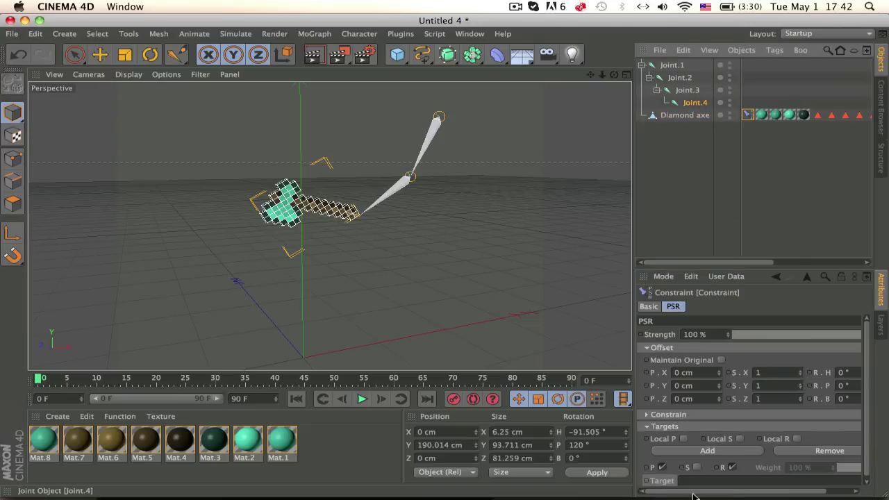
{"action": "left_click_drag", "start_coordinate": [691, 484], "coordinate": [691, 485]}
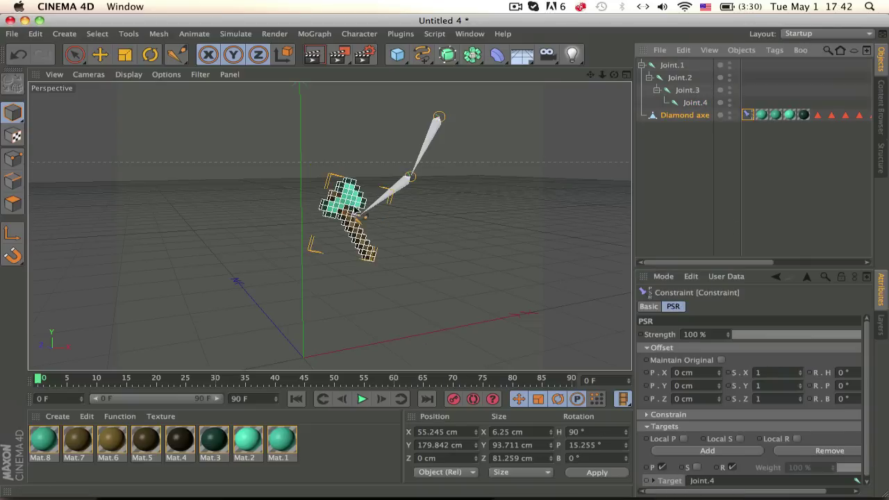
{"action": "left_click_drag", "start_coordinate": [351, 219], "coordinate": [192, 212], "text": "alt"}
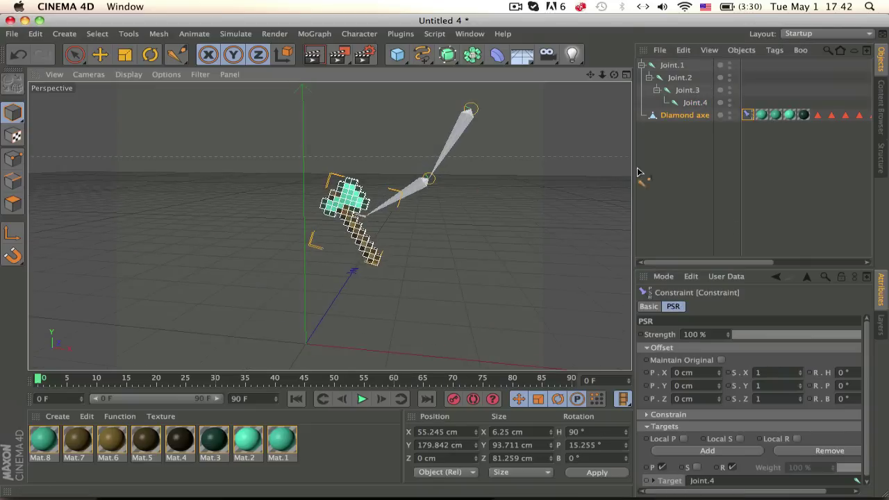
{"action": "left_click", "coordinate": [695, 102]}
{"action": "key", "text": "r"}
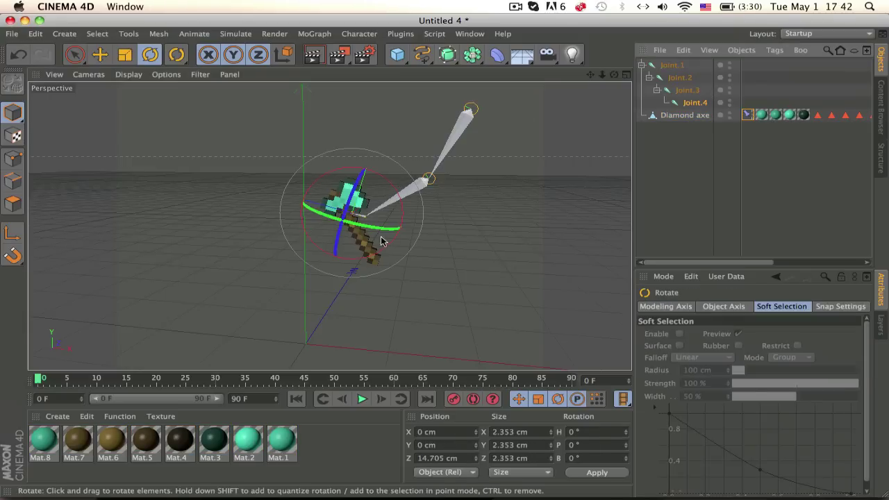
{"action": "left_click_drag", "start_coordinate": [380, 230], "coordinate": [122, 102]}
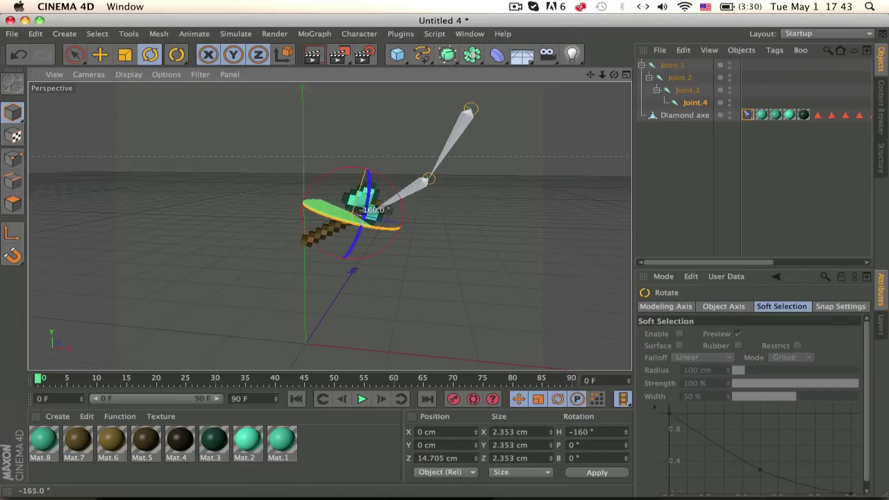
{"action": "left_click_drag", "start_coordinate": [375, 225], "coordinate": [343, 220], "text": "shift"}
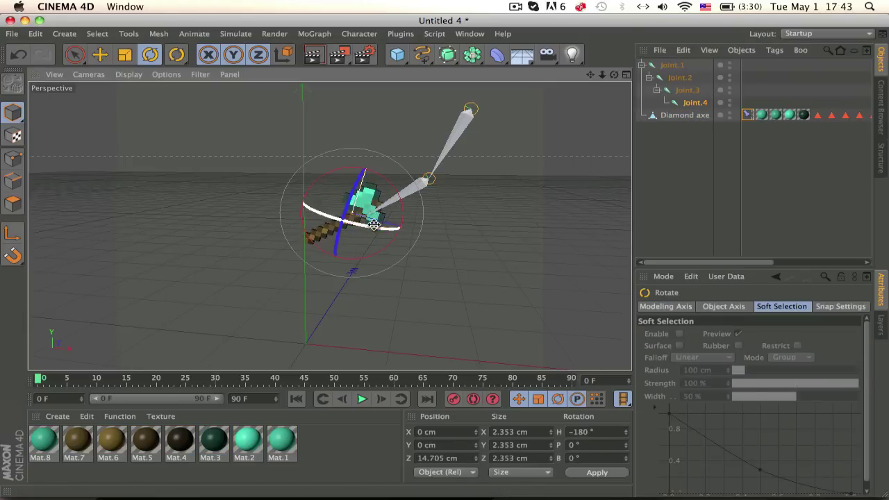
{"action": "key", "text": "super+z"}
Set Joint.4's rotation to a heading of 90° and a pitch of 15°.
{"action": "left_click", "coordinate": [683, 115]}
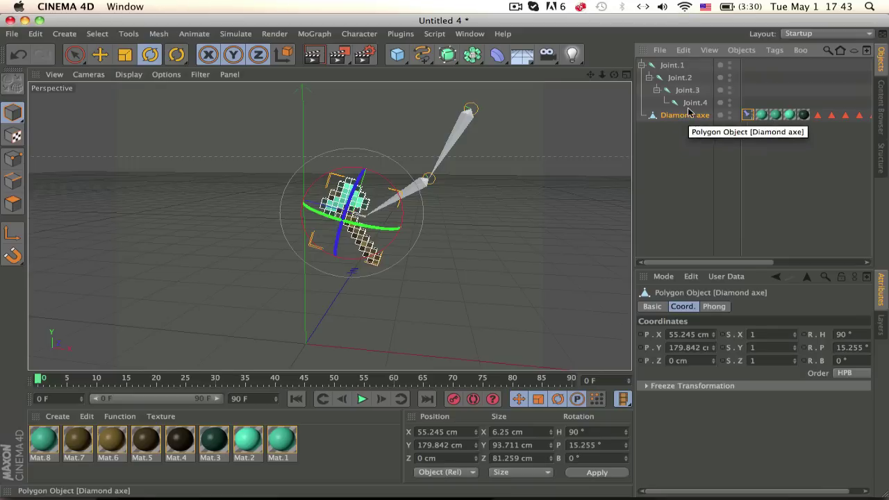
{"action": "left_click", "coordinate": [691, 104]}
{"action": "left_click", "coordinate": [688, 118]}
{"action": "left_click", "coordinate": [688, 105]}
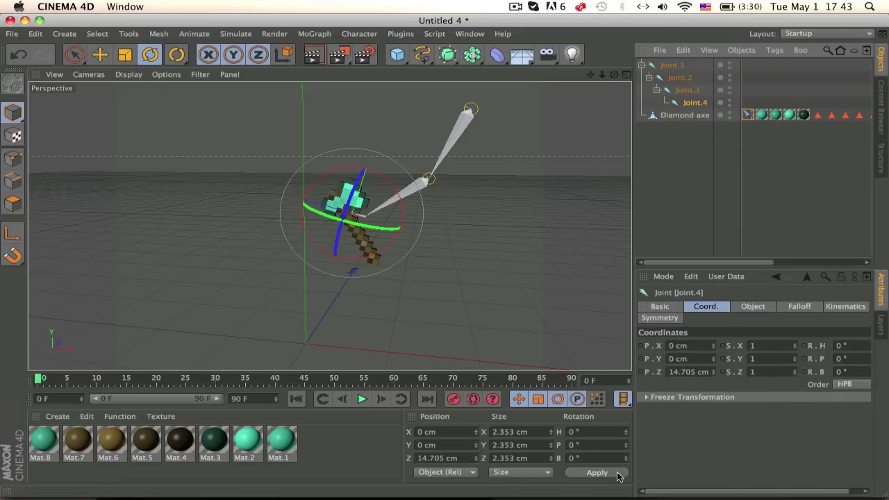
{"action": "type", "text": "90"}
{"action": "key", "text": "Return"}
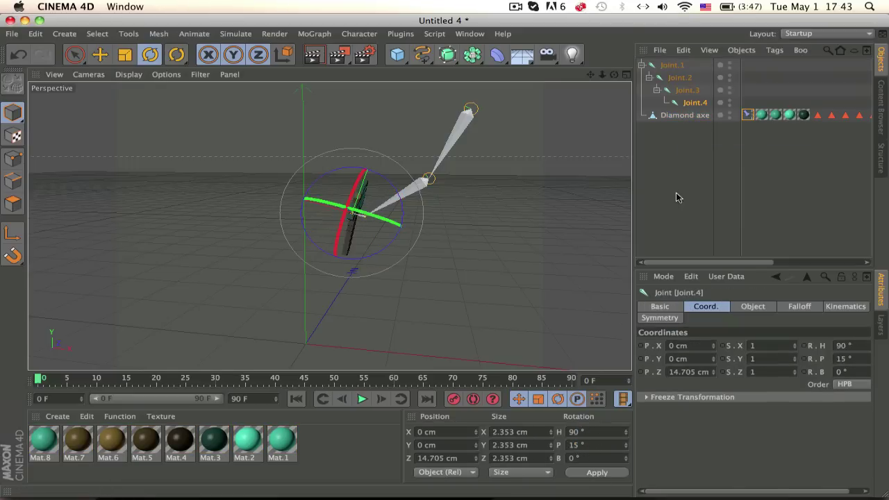
Rotate Joint.4 to about 182° heading, −221° pitch and 1° bank to reorient the attached axe.
{"action": "key", "text": "r"}
{"action": "left_click_drag", "start_coordinate": [368, 215], "coordinate": [524, 248]}
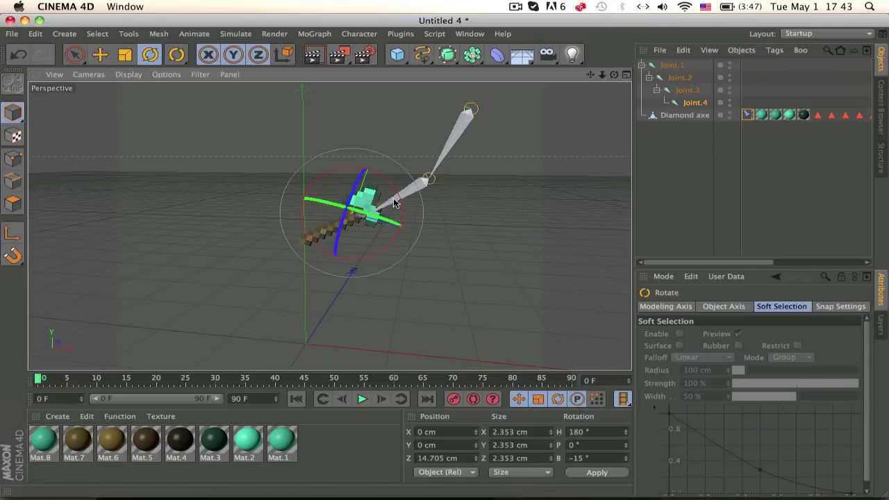
{"action": "left_click_drag", "start_coordinate": [399, 191], "coordinate": [426, 158]}
{"action": "left_click_drag", "start_coordinate": [445, 180], "coordinate": [380, 159], "text": "alt"}
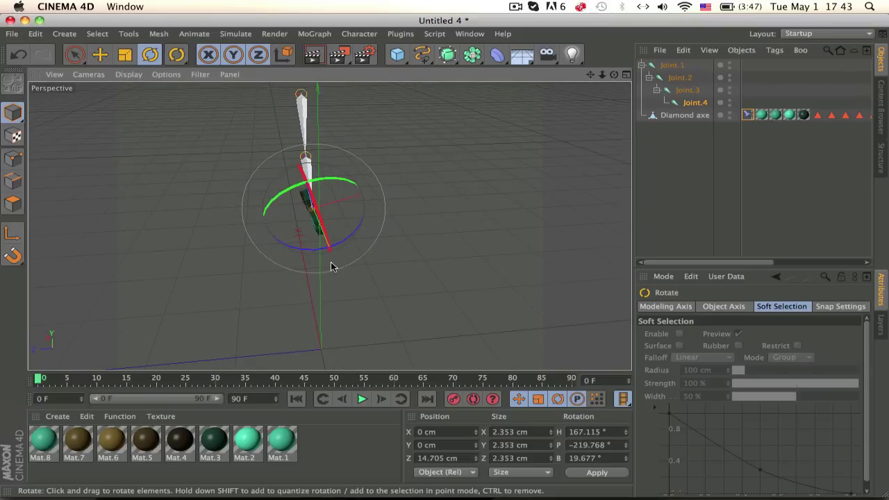
{"action": "mouse_move", "coordinate": [341, 244]}
{"action": "left_mouse_down"}
{"action": "mouse_move", "coordinate": [319, 248]}
{"action": "mouse_move", "coordinate": [332, 244]}
{"action": "left_mouse_up"}
{"action": "mouse_move", "coordinate": [330, 183]}
{"action": "left_mouse_down"}
{"action": "mouse_move", "coordinate": [345, 184]}
{"action": "mouse_move", "coordinate": [332, 184]}
{"action": "left_mouse_up"}
{"action": "left_click_drag", "start_coordinate": [327, 183], "coordinate": [79, 144], "text": "alt"}
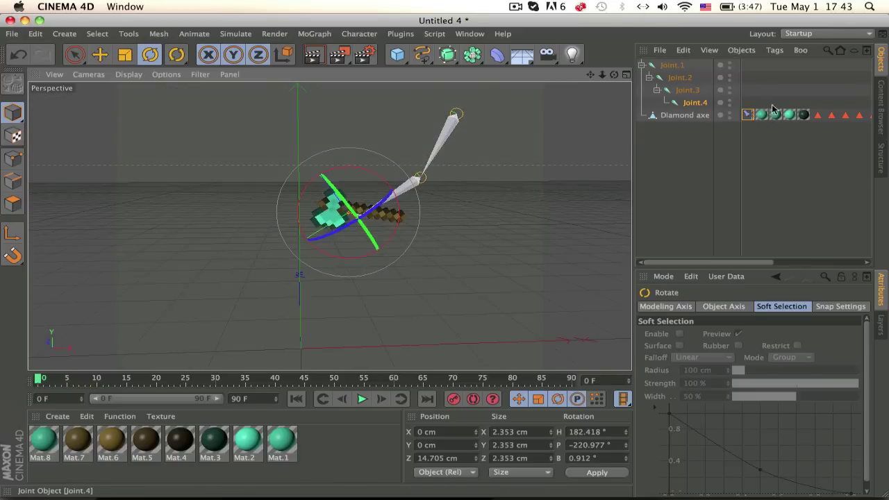
Offset the axe's PSR constraint by 41 cm in Y and 26 cm in Z so the handle end meets Joint.4.
{"action": "left_click", "coordinate": [747, 115]}
{"action": "left_click_drag", "start_coordinate": [720, 385], "coordinate": [719, 365]}
{"action": "mouse_move", "coordinate": [719, 402]}
{"action": "left_mouse_down"}
{"action": "mouse_move", "coordinate": [719, 377]}
{"action": "mouse_move", "coordinate": [720, 392]}
{"action": "left_mouse_up"}
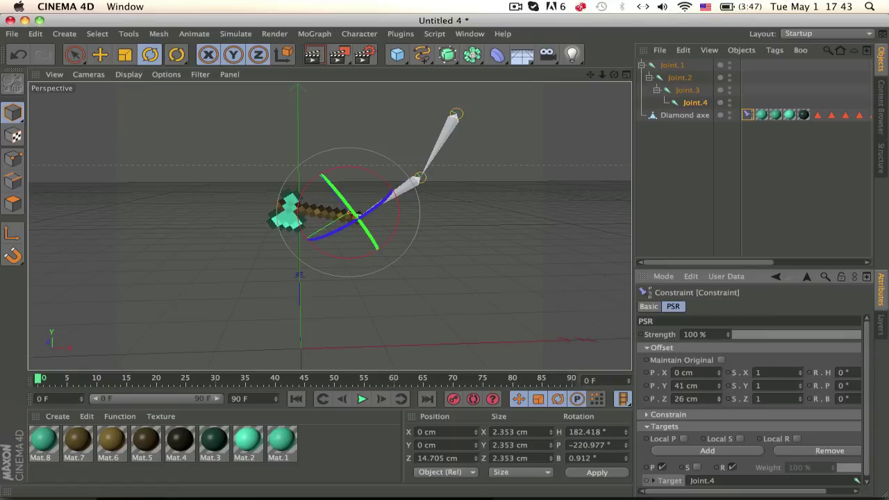
{"action": "left_click_drag", "start_coordinate": [500, 327], "coordinate": [474, 327], "text": "alt"}
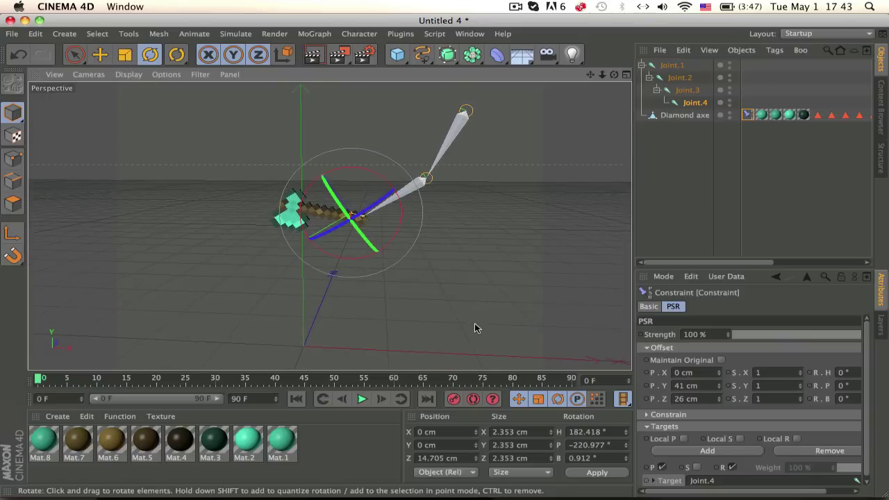
{"action": "mouse_move", "coordinate": [346, 222]}
{"action": "left_mouse_down", "text": "alt"}
{"action": "mouse_move", "coordinate": [595, 242]}
{"action": "mouse_move", "coordinate": [391, 199]}
{"action": "mouse_move", "coordinate": [348, 218]}
{"action": "left_mouse_up", "text": "alt"}
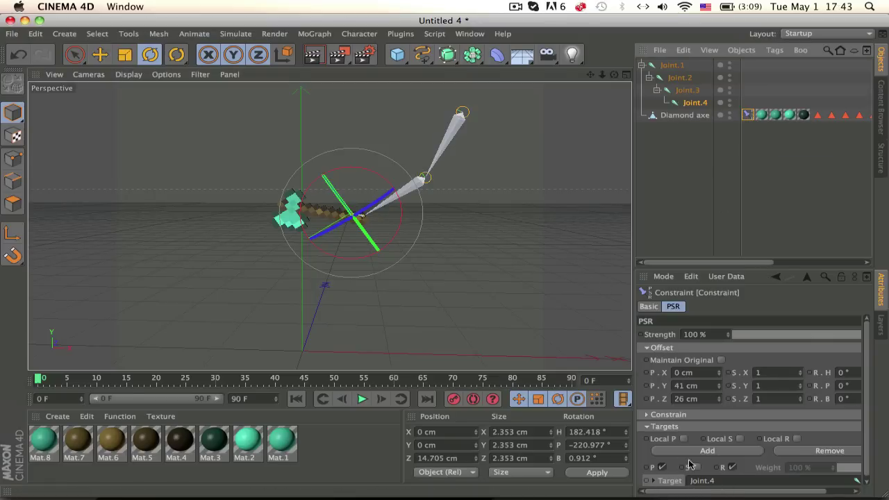
Keyframe Joint.1's swing from a pitch of about 171° at frame 0 to about −46° at frame 22.
{"action": "left_click", "coordinate": [661, 67]}
{"action": "key", "text": "r"}
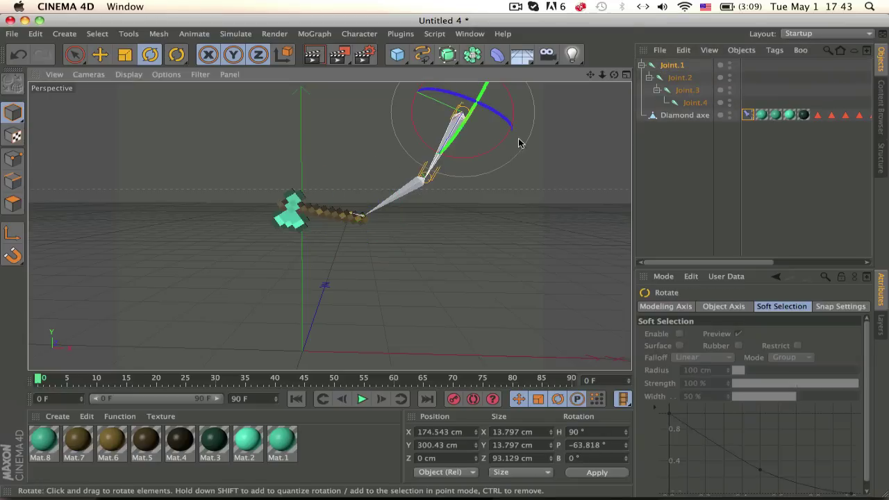
{"action": "left_click_drag", "start_coordinate": [496, 147], "coordinate": [613, 184]}
{"action": "middle_click_drag", "start_coordinate": [613, 183], "coordinate": [538, 240], "text": "alt"}
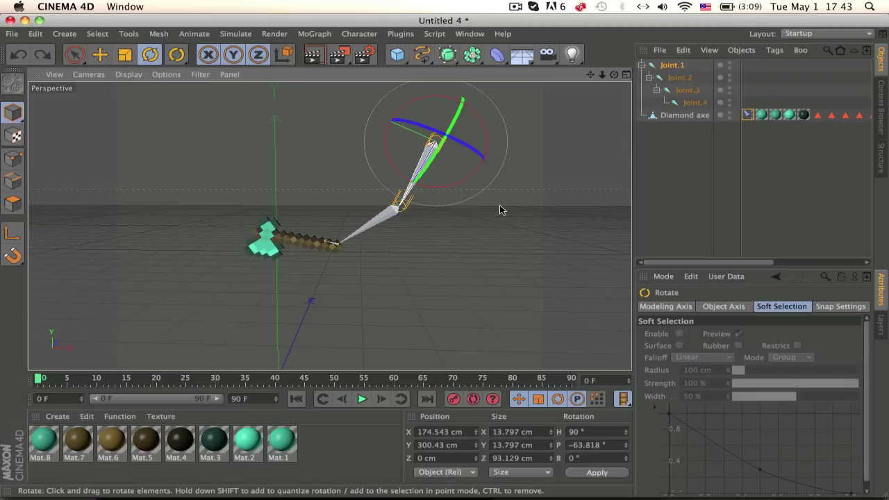
{"action": "scroll", "coordinate": [499, 208], "scroll_direction": "down", "scroll_amount": 3}
{"action": "middle_click_drag", "start_coordinate": [500, 209], "coordinate": [455, 228], "text": "alt"}
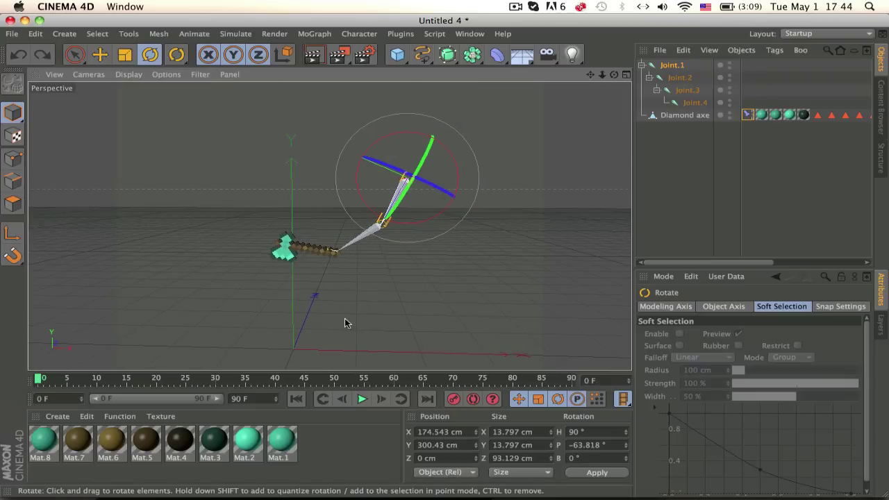
{"action": "left_click_drag", "start_coordinate": [340, 254], "coordinate": [321, 258], "text": "alt"}
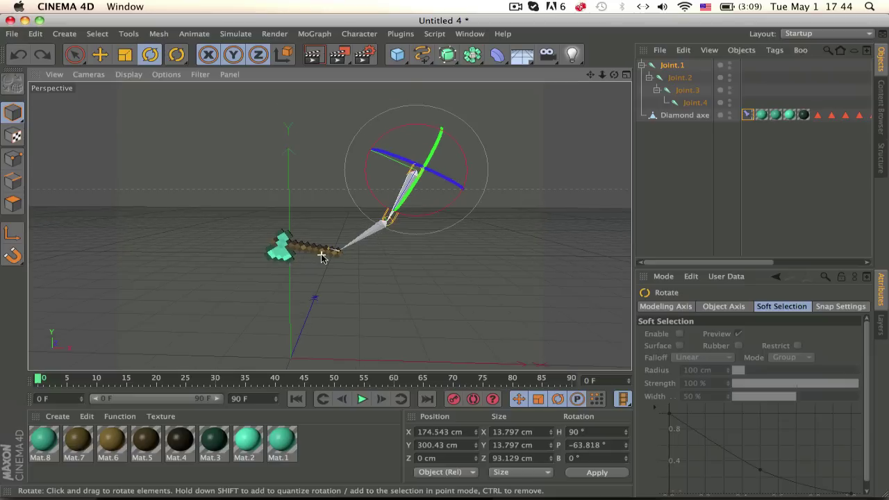
{"action": "left_click_drag", "start_coordinate": [466, 159], "coordinate": [503, 191]}
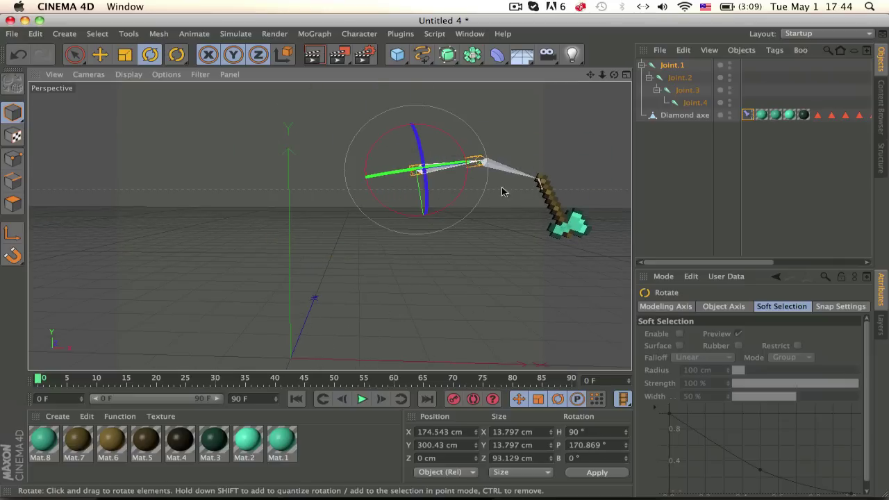
{"action": "left_click", "coordinate": [170, 380]}
{"action": "left_click_drag", "start_coordinate": [447, 207], "coordinate": [232, 135]}
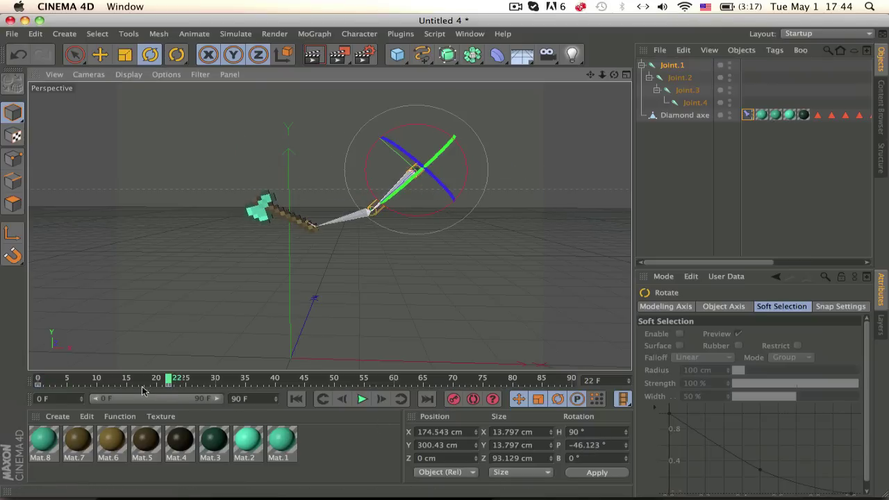
At frame 11, create a null matching Joint.4's position and orientation and move it to the top level above Joint.1.
{"action": "left_click_drag", "start_coordinate": [141, 380], "coordinate": [104, 384]}
{"action": "middle_click_drag", "start_coordinate": [236, 263], "coordinate": [214, 331], "text": "alt"}
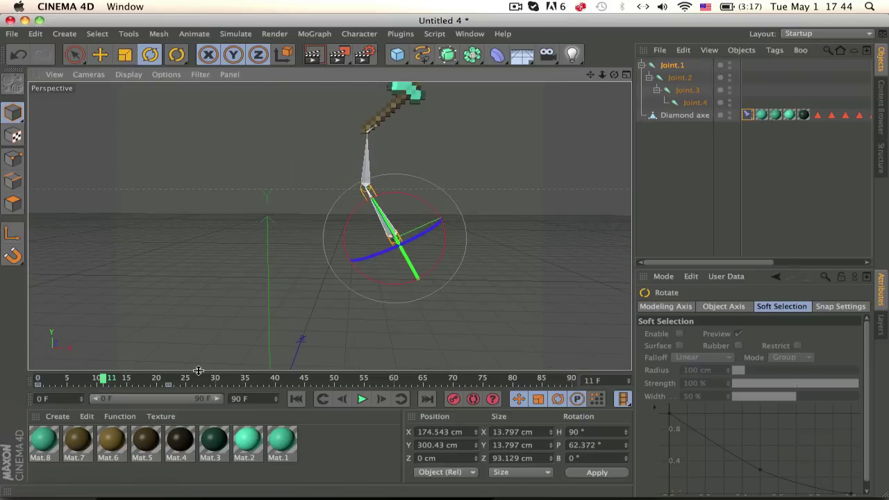
{"action": "middle_click_drag", "start_coordinate": [395, 194], "coordinate": [375, 250], "text": "alt"}
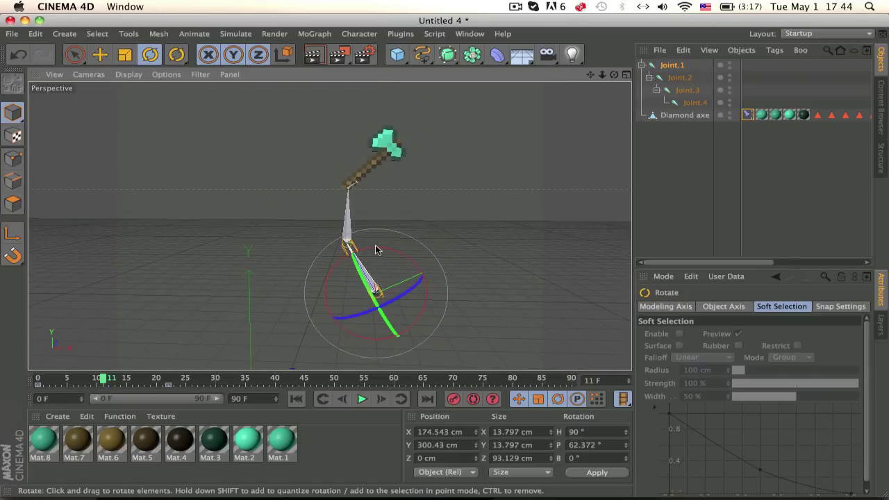
{"action": "left_click", "coordinate": [747, 114]}
{"action": "left_click", "coordinate": [680, 78]}
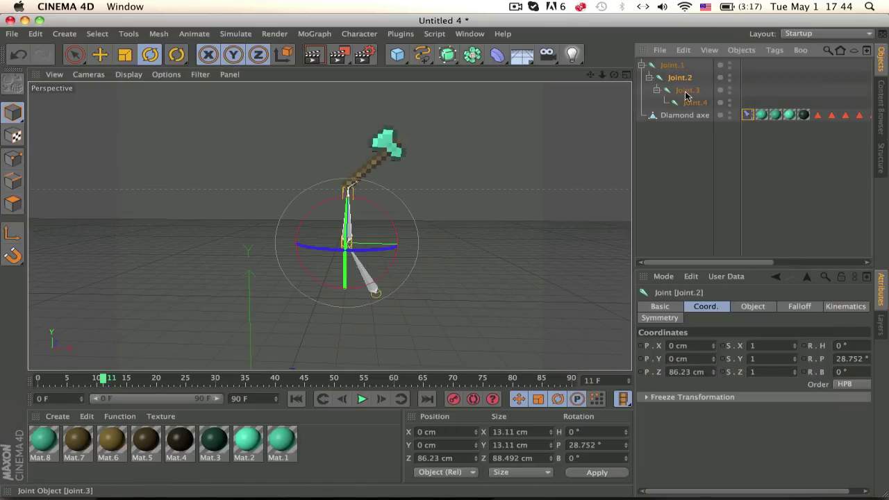
{"action": "left_click", "coordinate": [692, 102]}
{"action": "left_click", "coordinate": [747, 115]}
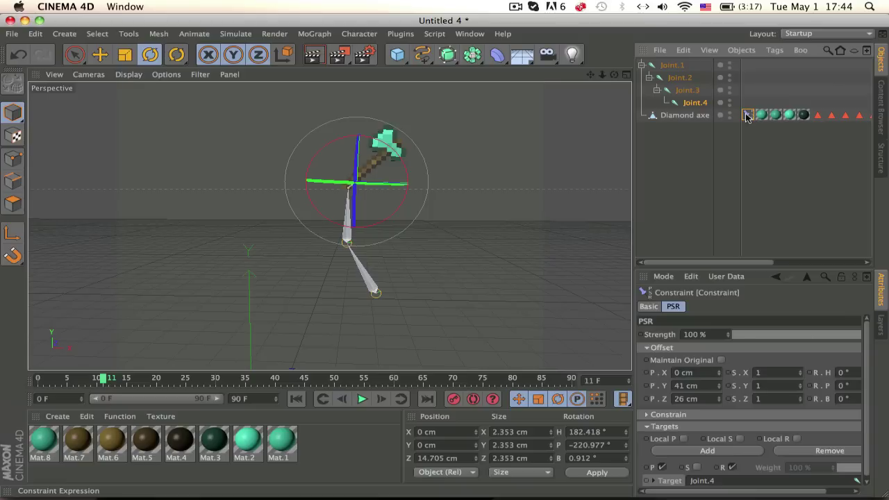
{"action": "left_click", "coordinate": [689, 104]}
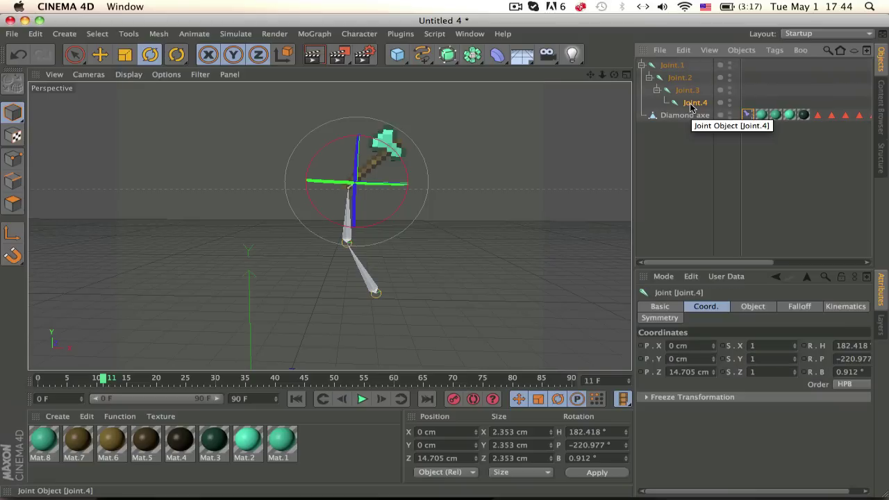
{"action": "key", "text": "alt+g"}
{"action": "left_click", "coordinate": [666, 103]}
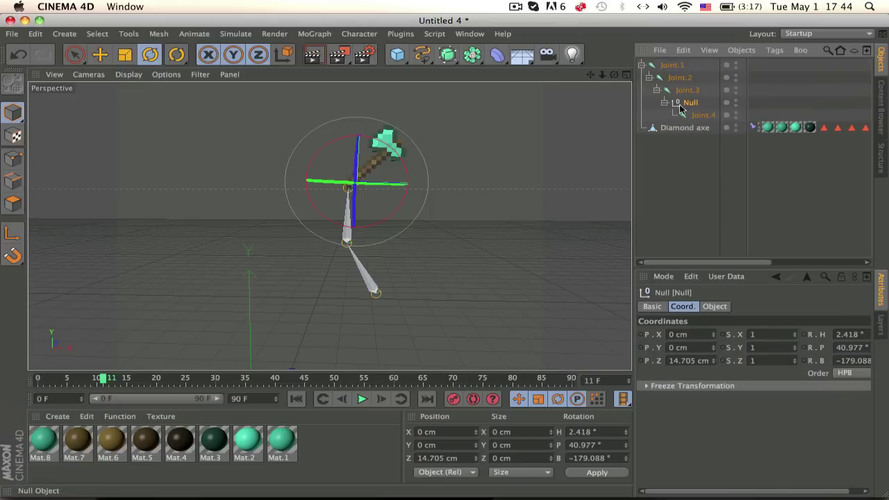
{"action": "left_click_drag", "start_coordinate": [688, 99], "coordinate": [689, 110]}
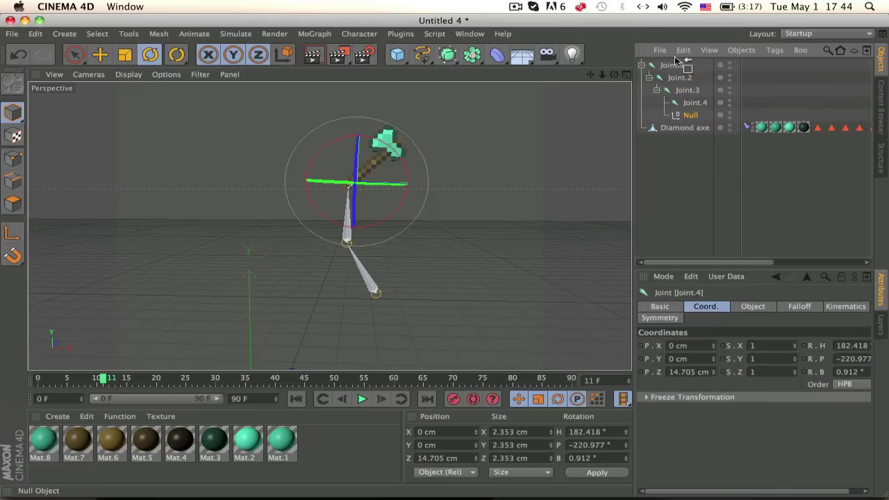
{"action": "left_click_drag", "start_coordinate": [675, 64], "coordinate": [673, 64]}
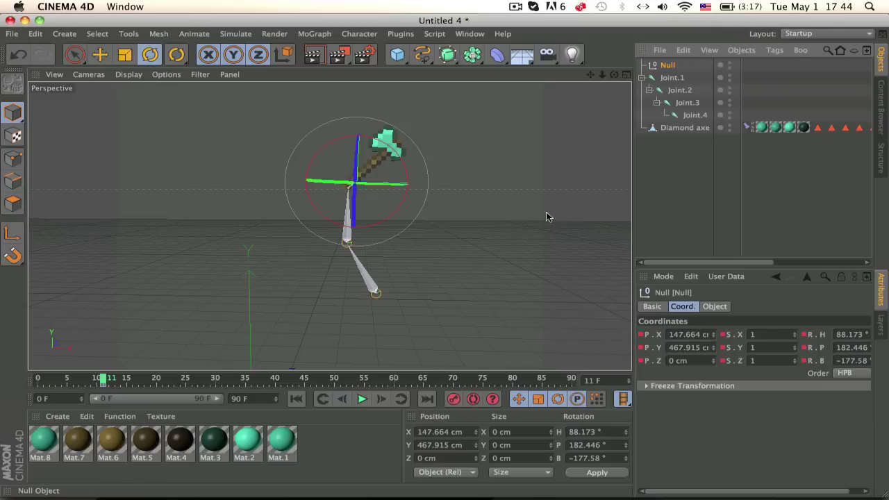
Set the interpolation of the Null's keyframe at frame 11 to Linear.
{"action": "left_click", "coordinate": [107, 386]}
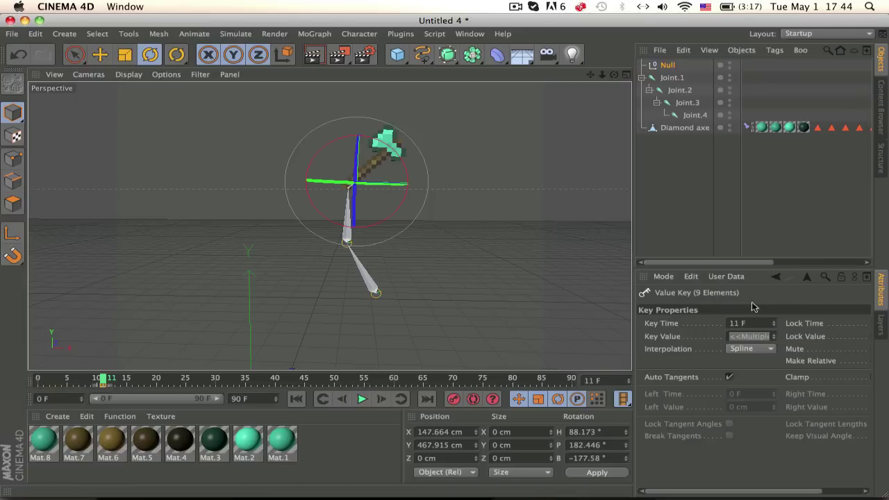
{"action": "left_click", "coordinate": [752, 350]}
{"action": "left_click", "coordinate": [744, 373]}
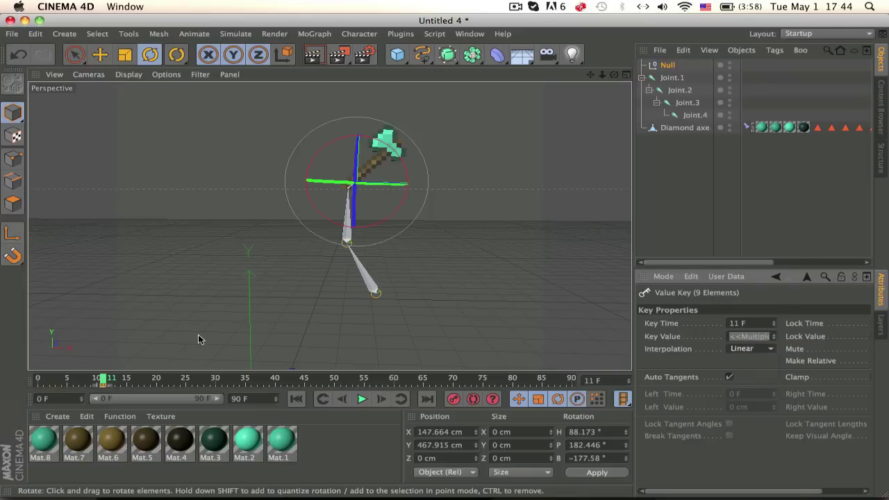
Keyframe the axe's PSR constraint target as Joint.4 at frame 10.
{"action": "left_click", "coordinate": [97, 379]}
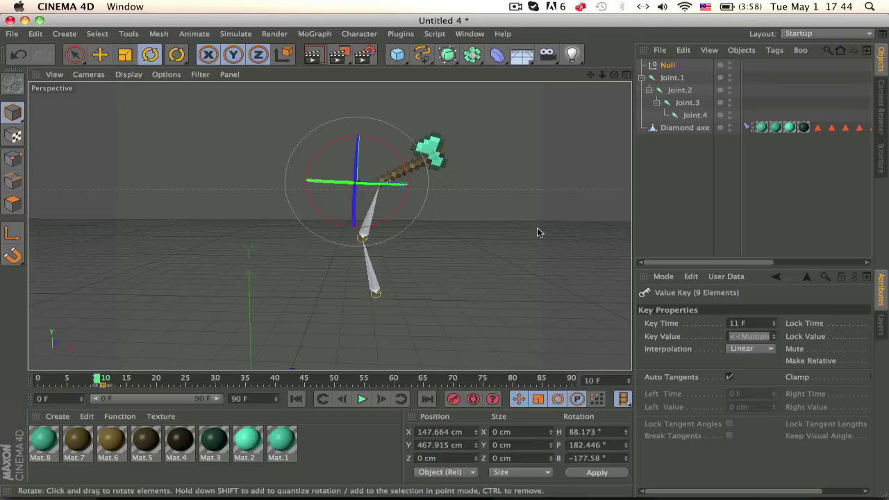
{"action": "left_click", "coordinate": [747, 127]}
{"action": "left_click", "coordinate": [661, 466]}
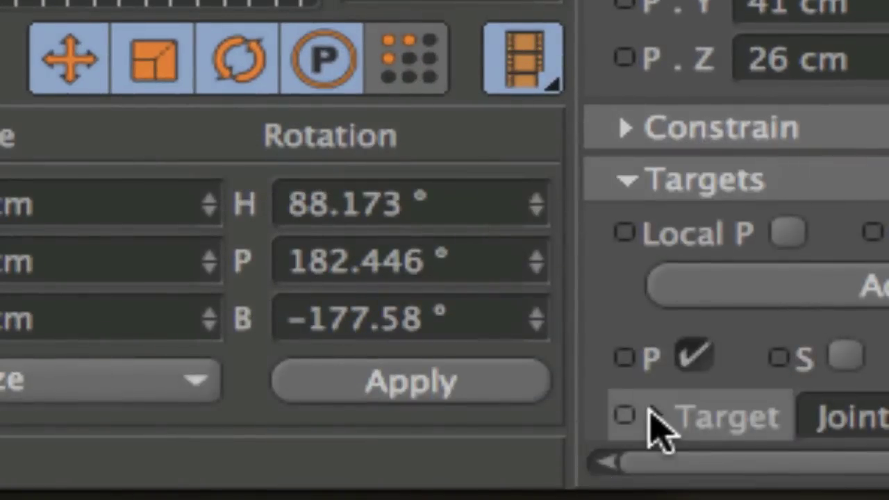
{"action": "left_click", "coordinate": [627, 414]}
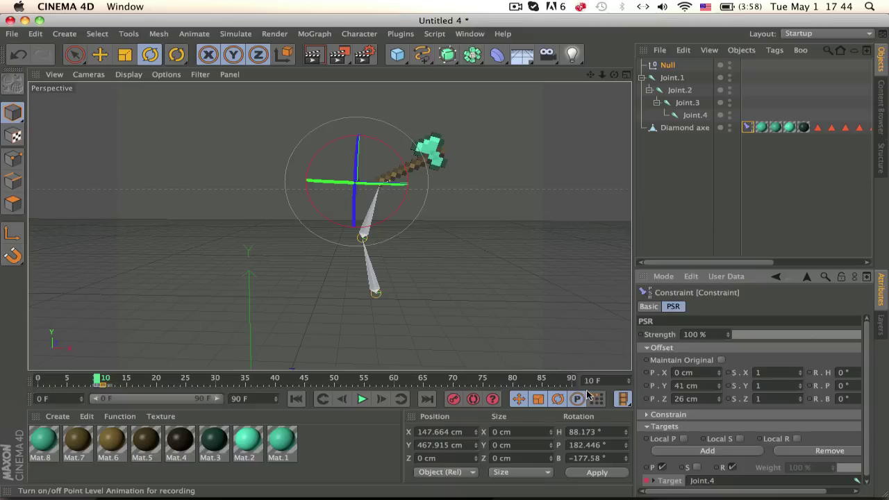
At frame 11, change the PSR constraint target to the Null and keyframe it.
{"action": "left_click", "coordinate": [629, 379]}
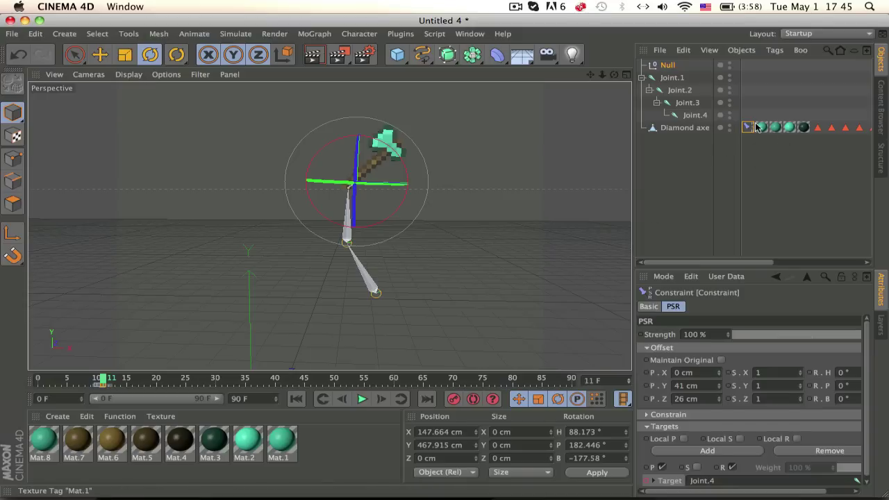
{"action": "left_click_drag", "start_coordinate": [669, 78], "coordinate": [668, 109]}
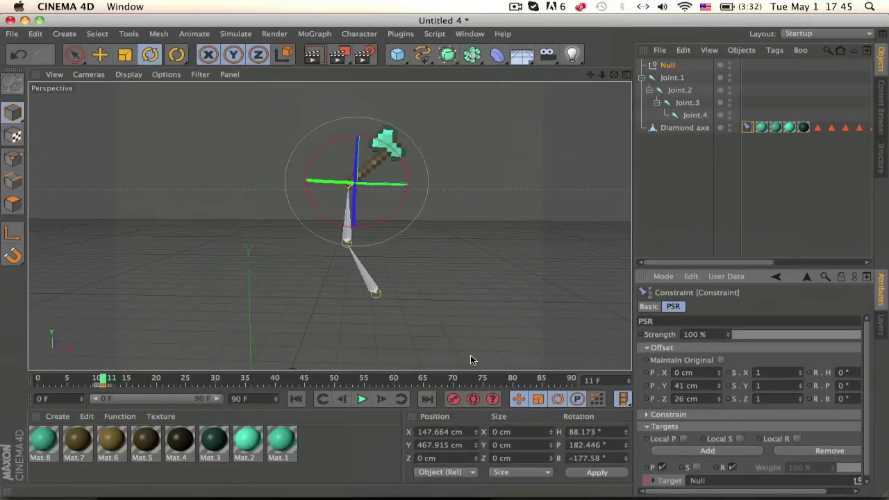
{"action": "mouse_move", "coordinate": [102, 379]}
{"action": "left_mouse_down"}
{"action": "mouse_move", "coordinate": [134, 381]}
{"action": "mouse_move", "coordinate": [101, 379]}
{"action": "left_mouse_up"}
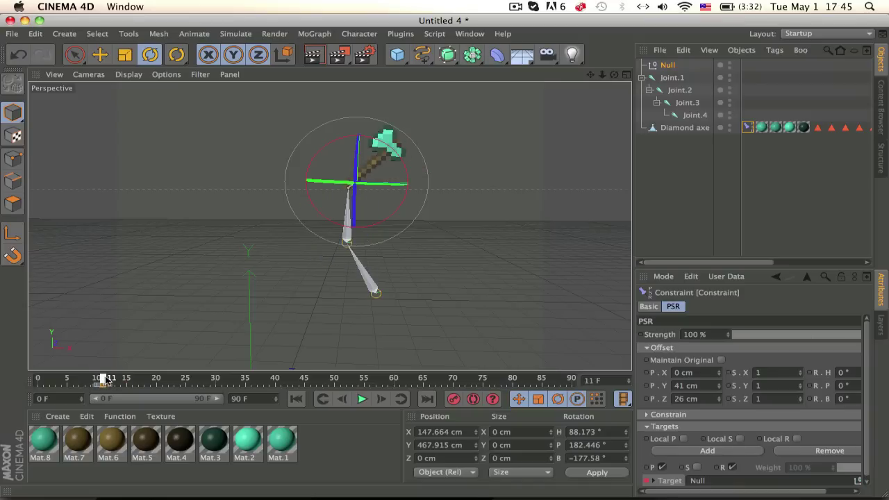
{"action": "key", "text": "e"}
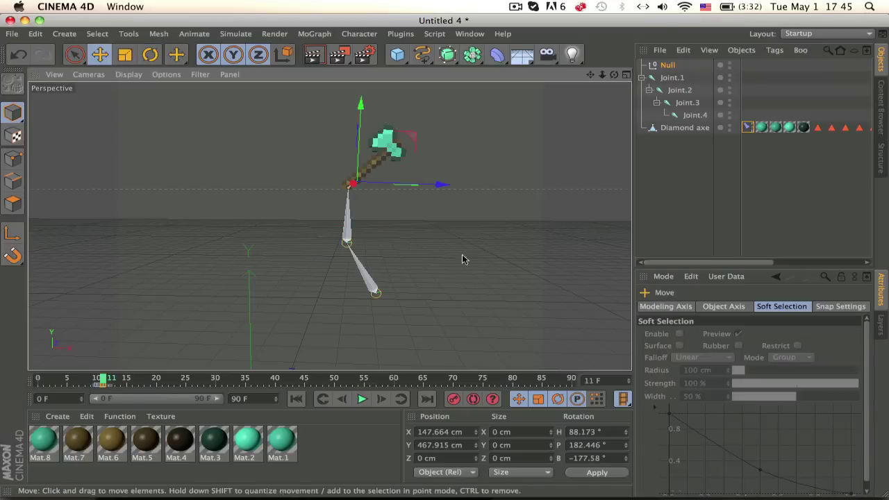
{"action": "left_click_drag", "start_coordinate": [393, 184], "coordinate": [347, 178]}
{"action": "key", "text": "super+z"}
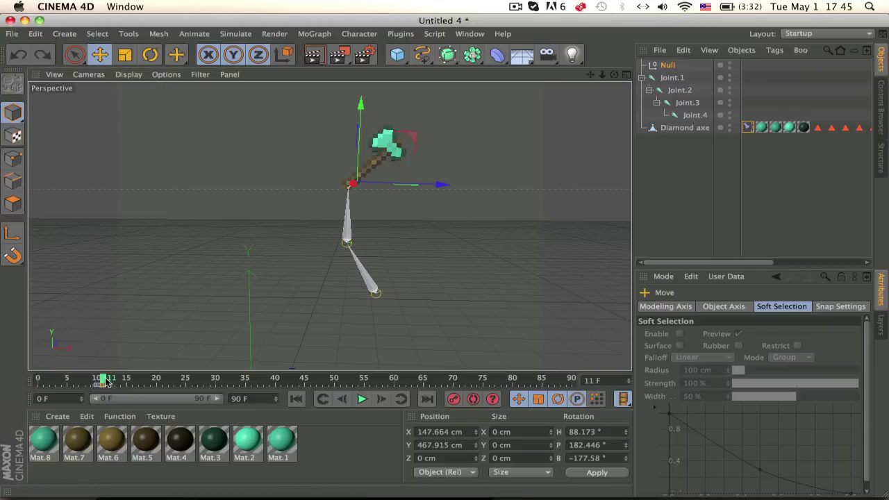
At frame 27, rotate the Null to about 93° heading, 64° pitch and −185° bank for the thrown axe.
{"action": "left_click_drag", "start_coordinate": [102, 381], "coordinate": [198, 381]}
{"action": "key", "text": "r"}
{"action": "key", "text": "e"}
{"action": "key", "text": "r"}
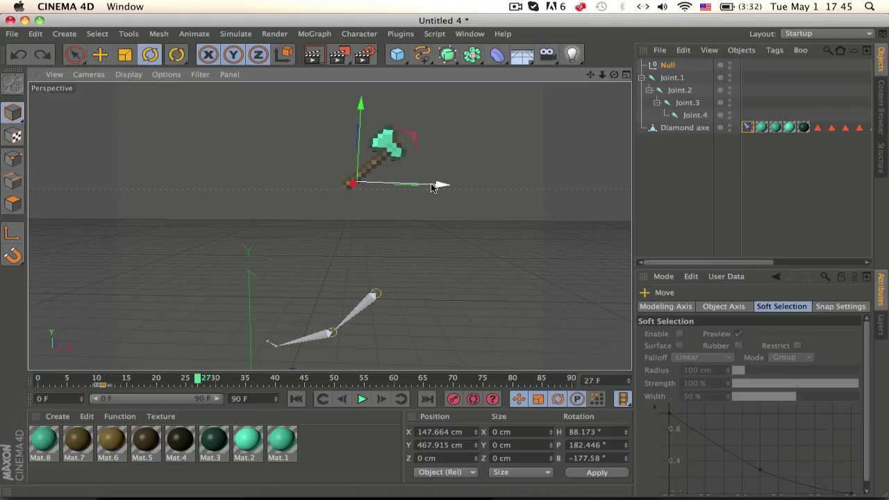
{"action": "left_click_drag", "start_coordinate": [404, 164], "coordinate": [247, 117]}
Move the Null up and away from the joint chain to about X −317 cm, Y 689 cm, Z 6 cm.
{"action": "key", "text": "e"}
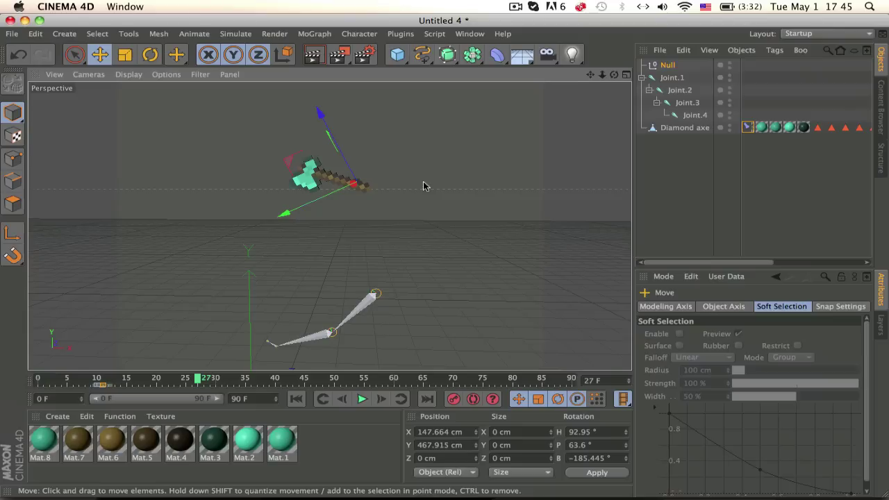
{"action": "left_click_drag", "start_coordinate": [332, 193], "coordinate": [29, 323]}
{"action": "middle_click_drag", "start_coordinate": [384, 203], "coordinate": [601, 183], "text": "alt"}
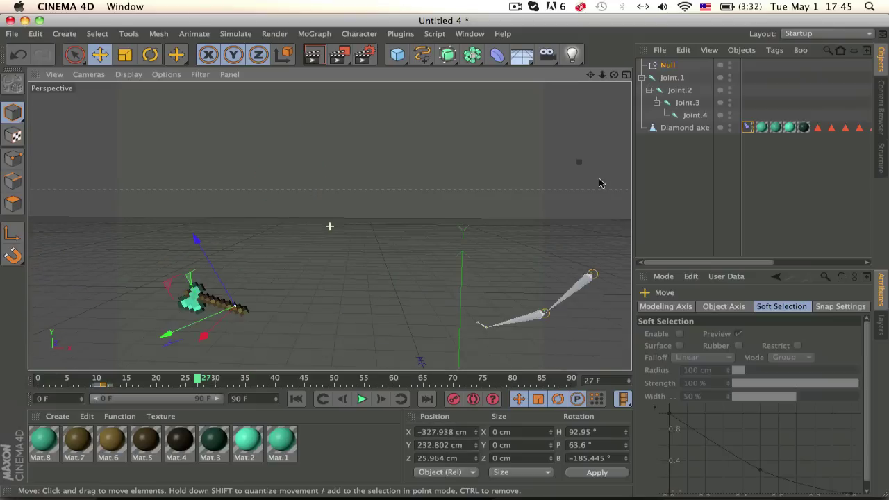
{"action": "left_click_drag", "start_coordinate": [210, 256], "coordinate": [104, 85]}
{"action": "scroll", "coordinate": [232, 237], "scroll_direction": "down", "scroll_amount": 5}
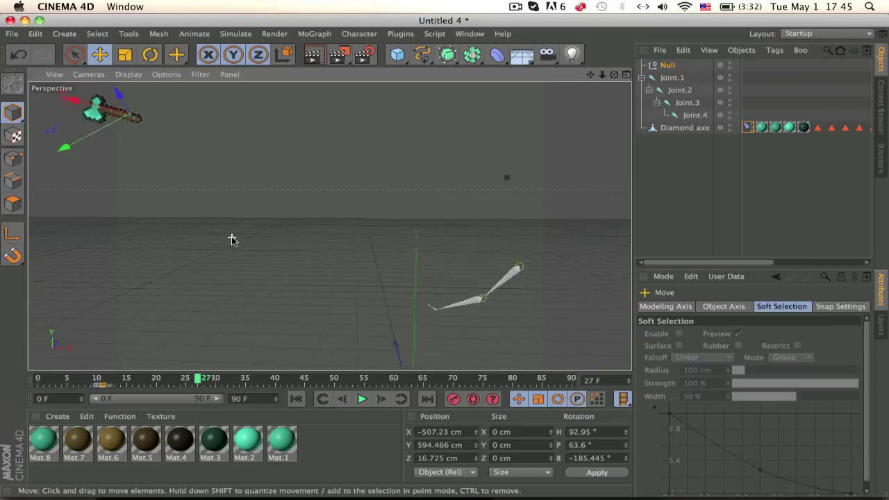
{"action": "left_click_drag", "start_coordinate": [146, 173], "coordinate": [208, 140]}
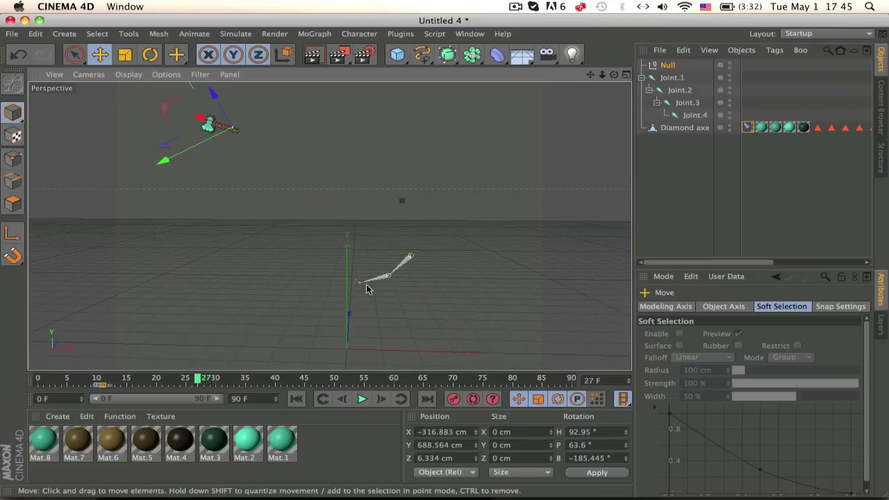
Set the interpolation of the Null's keys at frame 27 to Linear and scrub around them to check the throw.
{"action": "left_click", "coordinate": [198, 387]}
{"action": "left_click", "coordinate": [745, 349]}
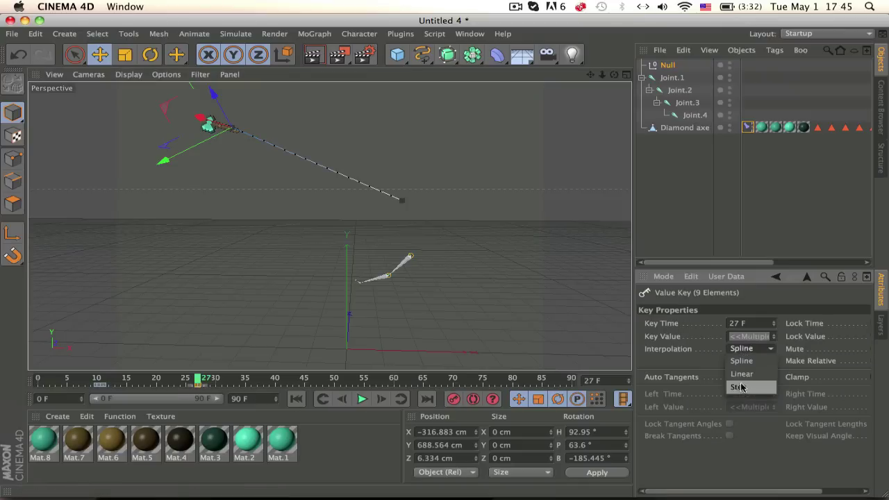
{"action": "left_click", "coordinate": [745, 373]}
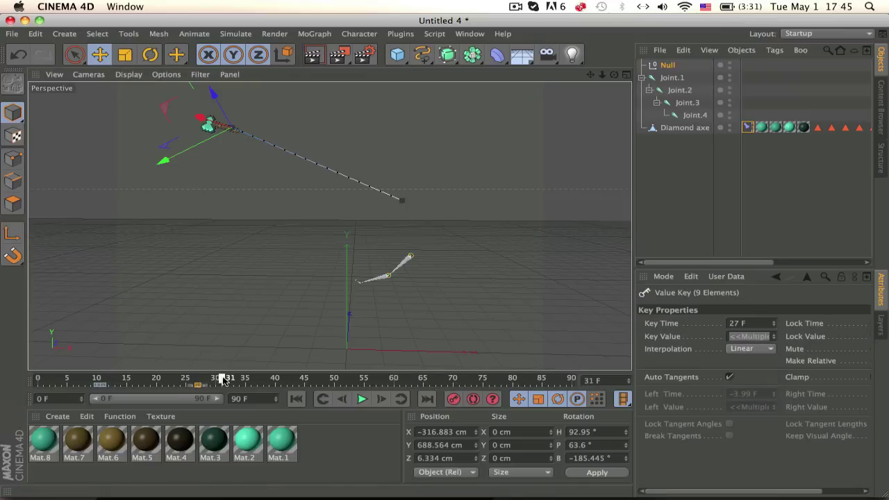
{"action": "left_click_drag", "start_coordinate": [225, 381], "coordinate": [200, 386]}
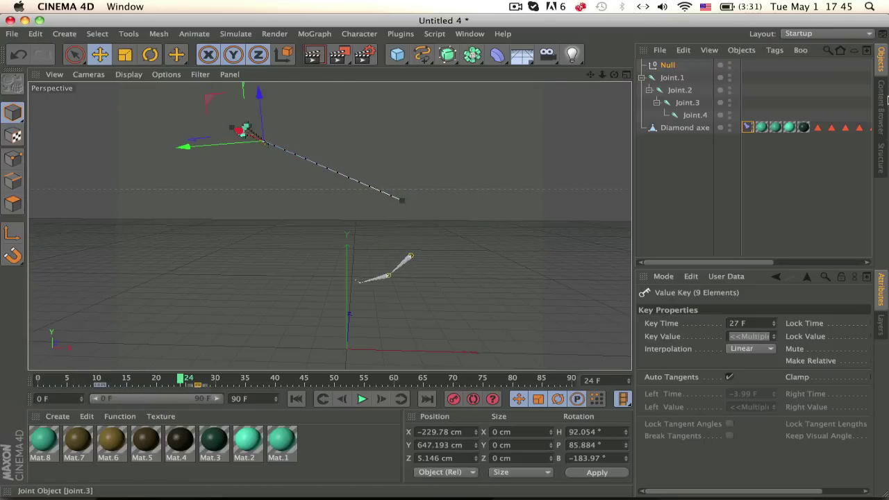
Look through the Items, Buildings and Blocks folders of the preset library.
{"action": "left_click", "coordinate": [879, 104]}
{"action": "left_click", "coordinate": [719, 123]}
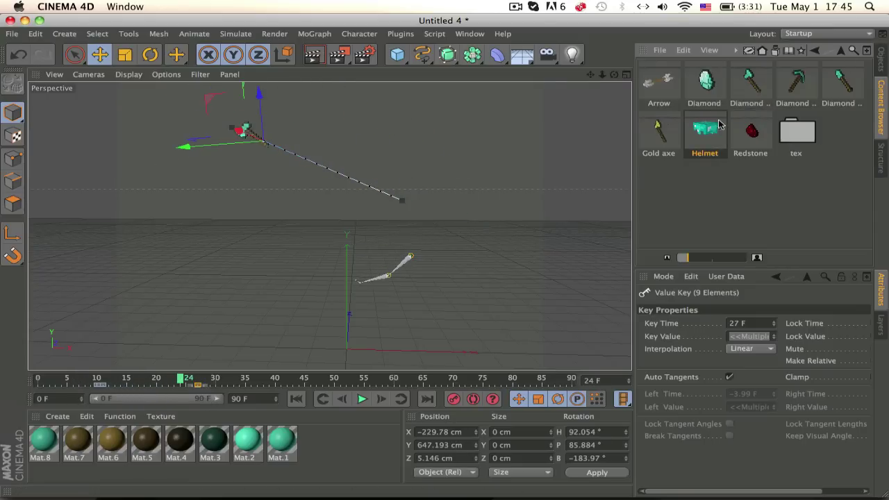
{"action": "left_click", "coordinate": [841, 50]}
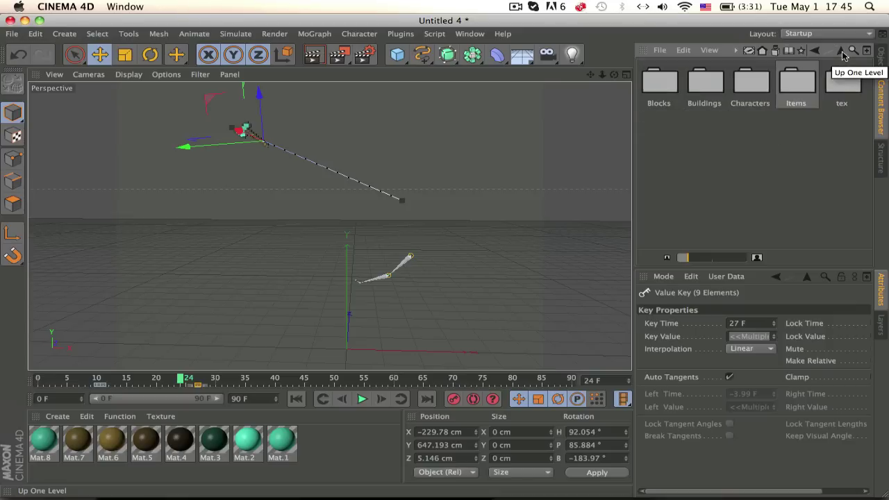
{"action": "left_click", "coordinate": [750, 84]}
{"action": "left_click", "coordinate": [721, 89]}
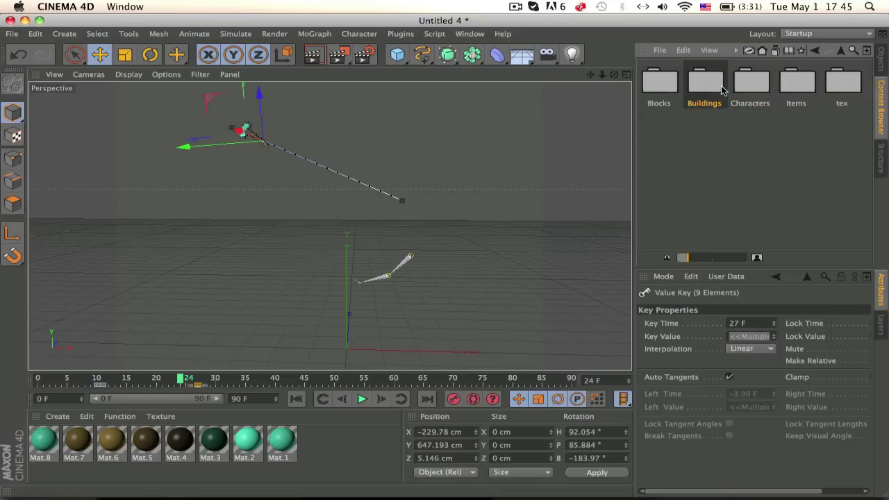
{"action": "double_click", "coordinate": [722, 101]}
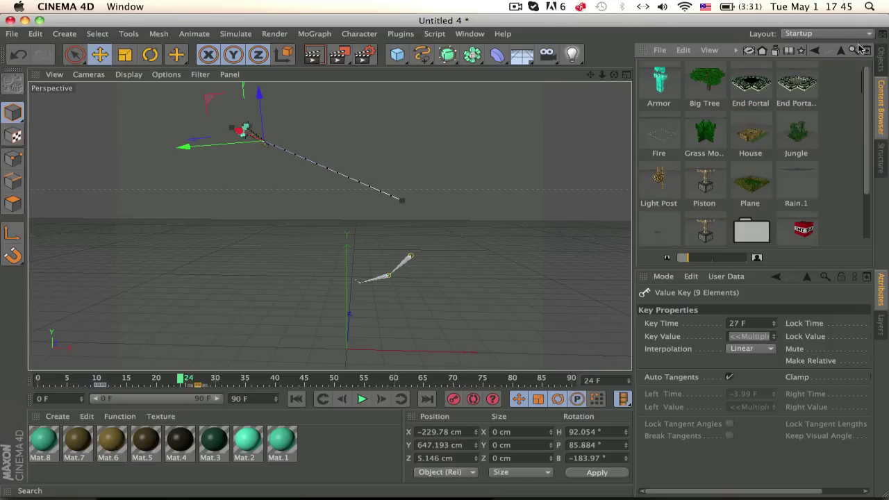
{"action": "left_click", "coordinate": [840, 53]}
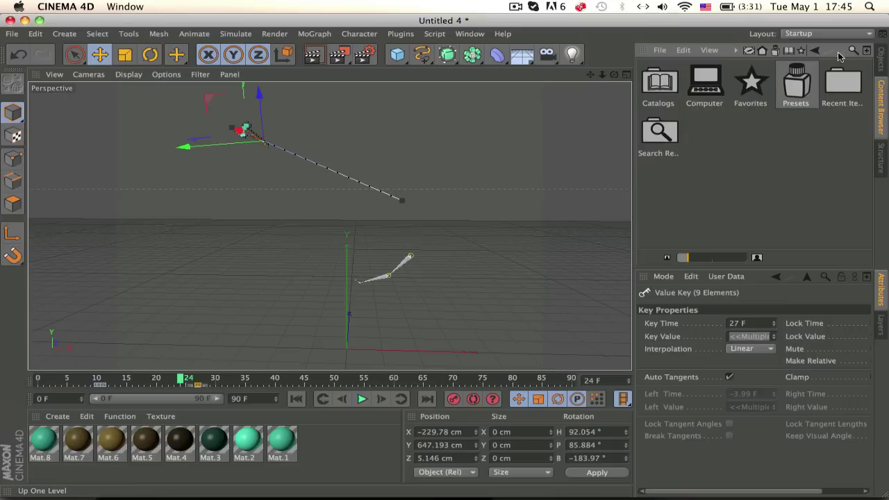
{"action": "double_click", "coordinate": [797, 83]}
{"action": "double_click", "coordinate": [798, 129]}
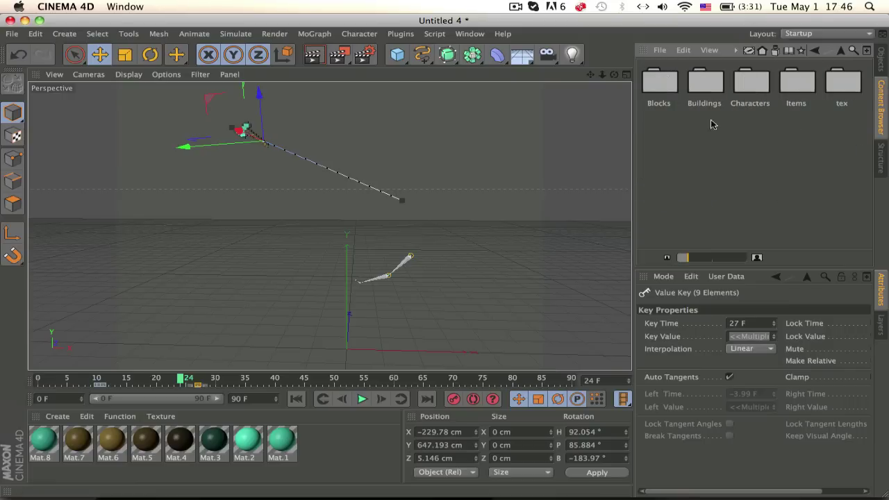
{"action": "double_click", "coordinate": [667, 94]}
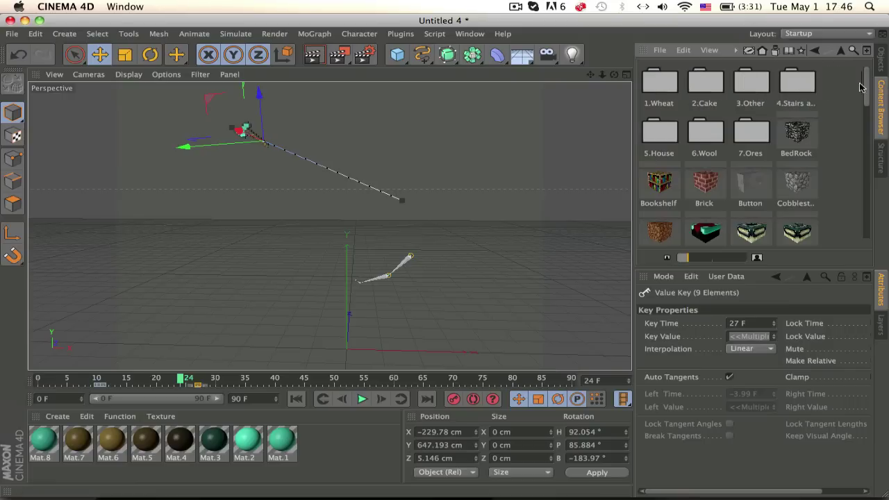
{"action": "left_click", "coordinate": [844, 53]}
Insert the Rain.1 preset from the Buildings folder and inspect its water surface in the perspective view.
{"action": "double_click", "coordinate": [704, 83]}
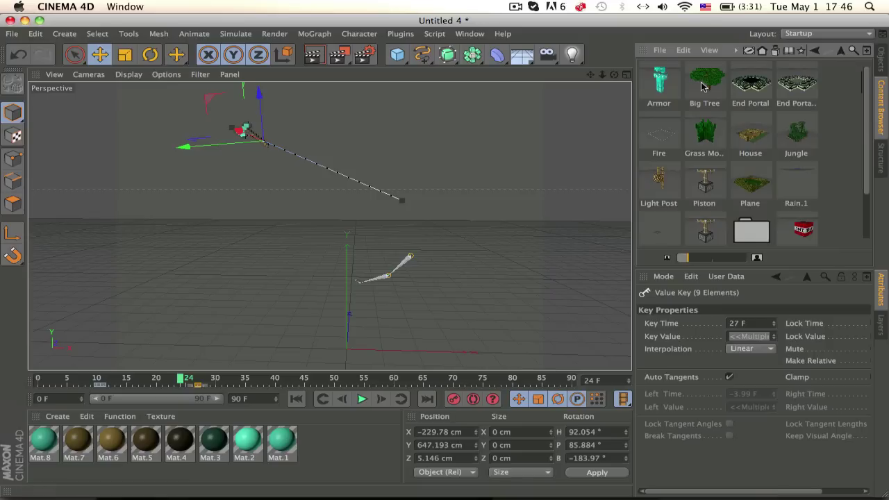
{"action": "scroll", "coordinate": [708, 182], "scroll_direction": "down", "scroll_amount": 2}
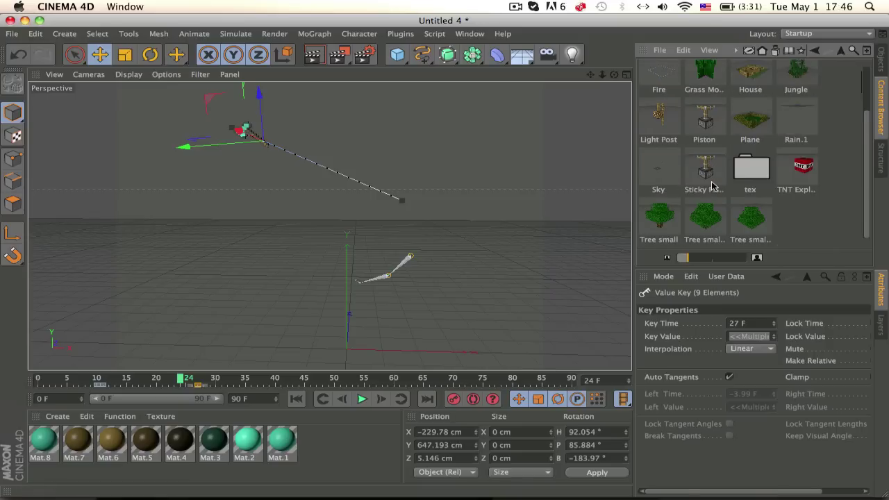
{"action": "double_click", "coordinate": [796, 116]}
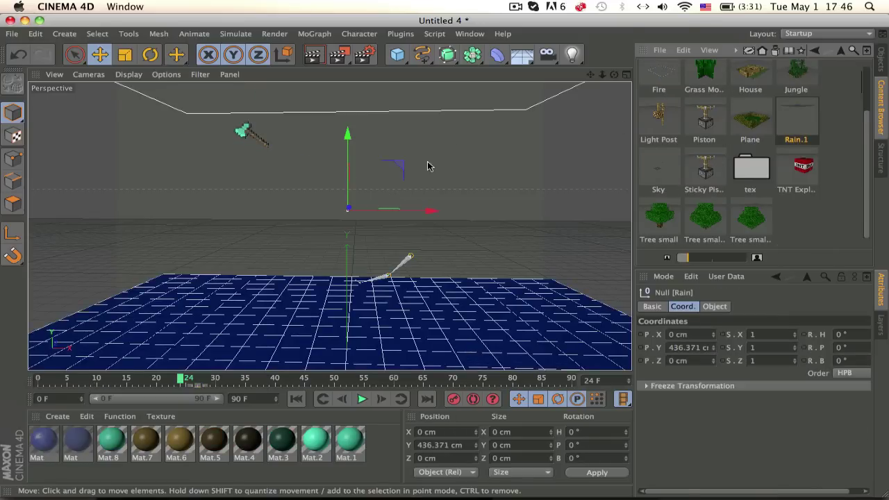
{"action": "left_click_drag", "start_coordinate": [427, 166], "coordinate": [415, 244], "text": "alt"}
{"action": "middle_click_drag", "start_coordinate": [416, 243], "coordinate": [404, 143], "text": "alt"}
{"action": "left_click_drag", "start_coordinate": [404, 177], "coordinate": [391, 208], "text": "alt"}
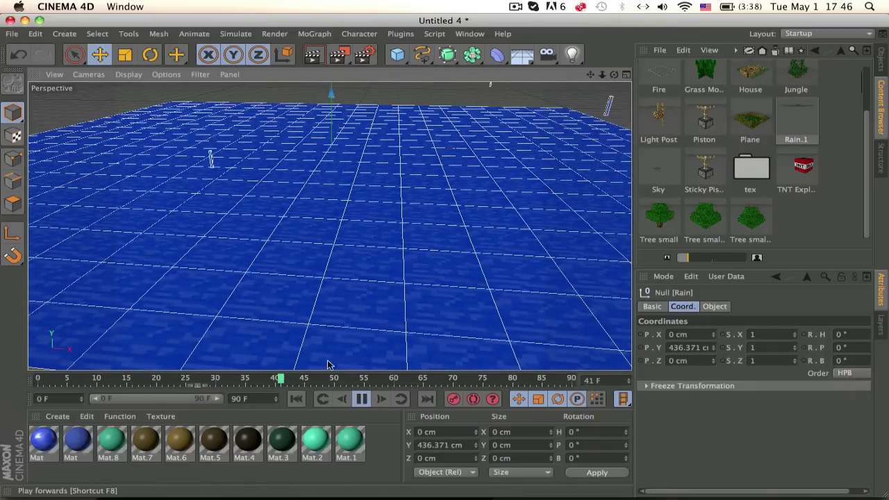
Stop the rain playback at frame 64, render that frame in the Picture Viewer and close the render.
{"action": "left_click", "coordinate": [362, 399]}
{"action": "left_click_drag", "start_coordinate": [263, 345], "coordinate": [312, 317], "text": "alt"}
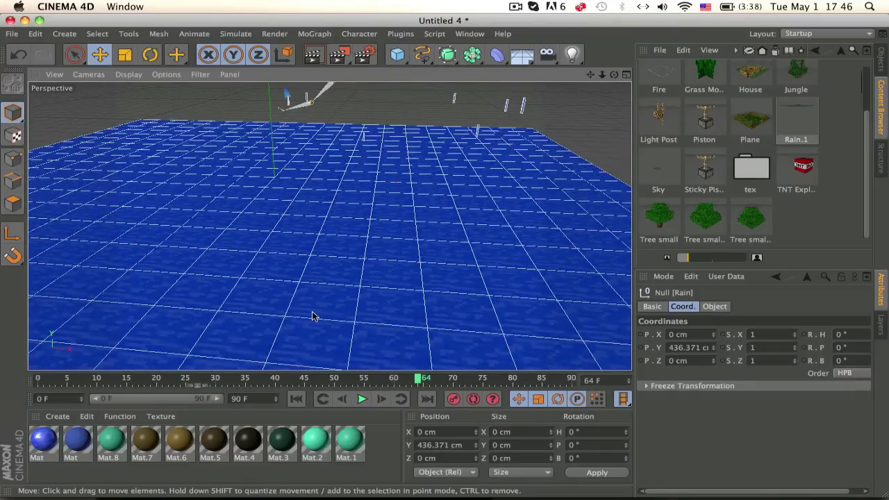
{"action": "left_click", "coordinate": [338, 55]}
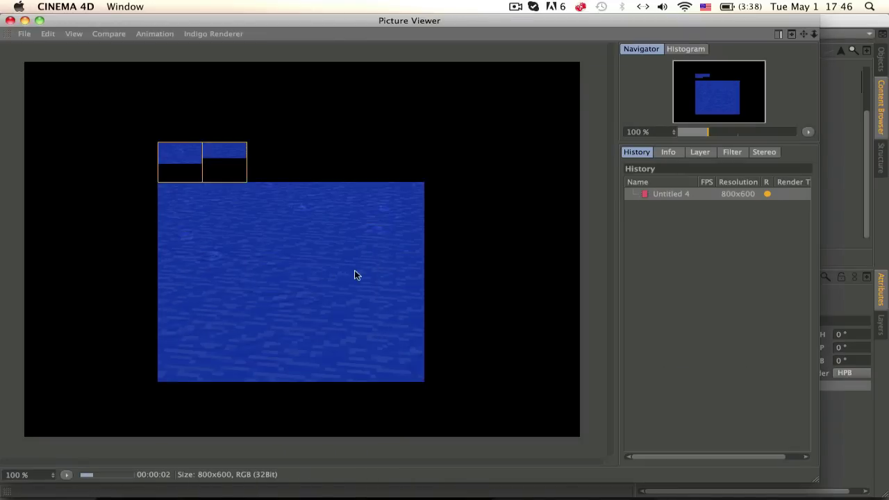
{"action": "left_click", "coordinate": [11, 20]}
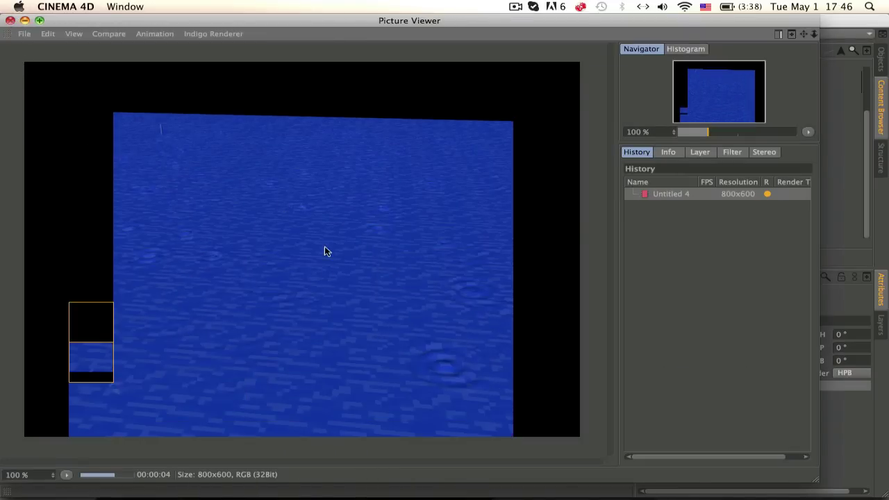
{"action": "left_click", "coordinate": [556, 193]}
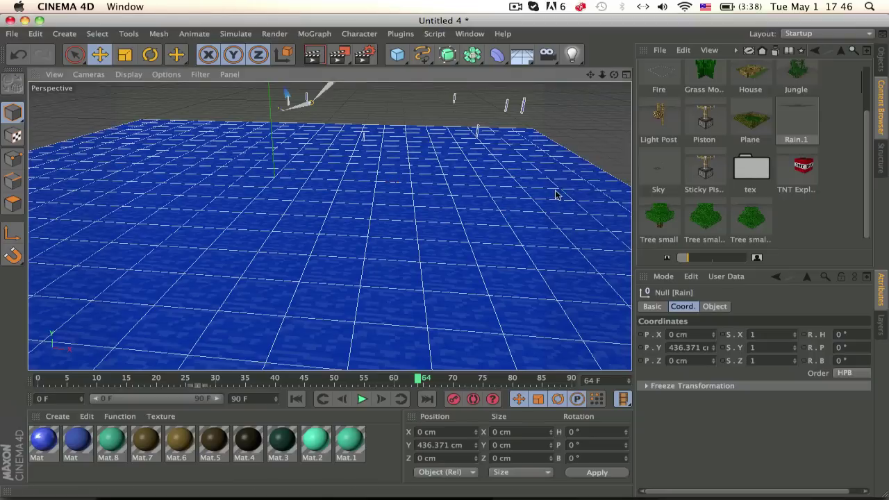
Insert the Sticky Piston preset and delete the blue water plane of the rain setup.
{"action": "double_click", "coordinate": [715, 171]}
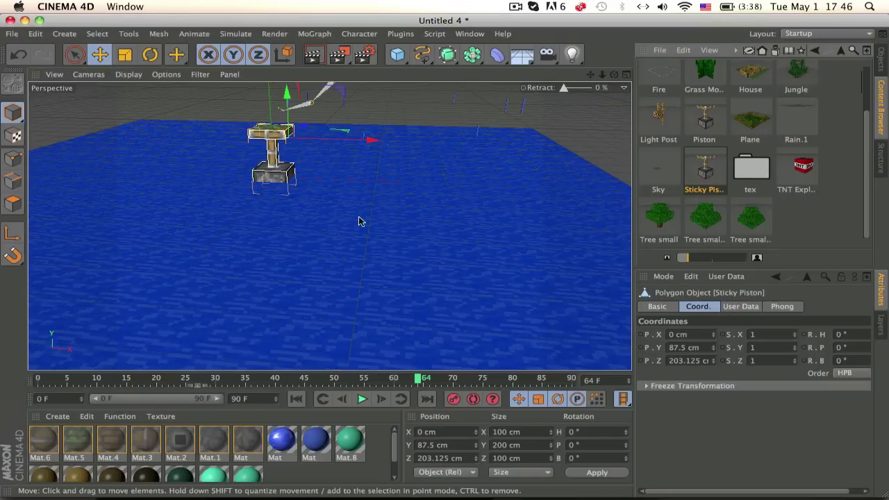
{"action": "left_click", "coordinate": [453, 176]}
{"action": "key", "text": "Delete"}
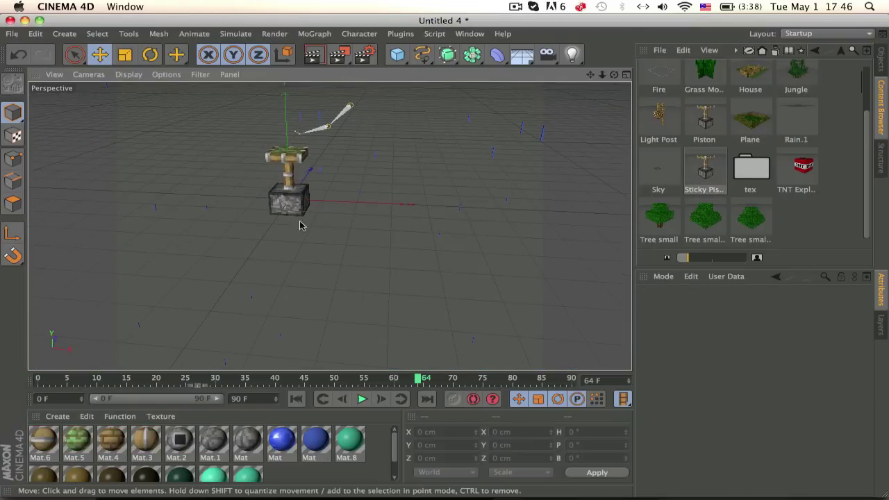
Select the Sticky Piston and test its Retract slider up close.
{"action": "left_click", "coordinate": [286, 211]}
{"action": "right_click_drag", "start_coordinate": [283, 193], "coordinate": [357, 230], "text": "alt"}
{"action": "middle_click_drag", "start_coordinate": [357, 230], "coordinate": [389, 264], "text": "alt"}
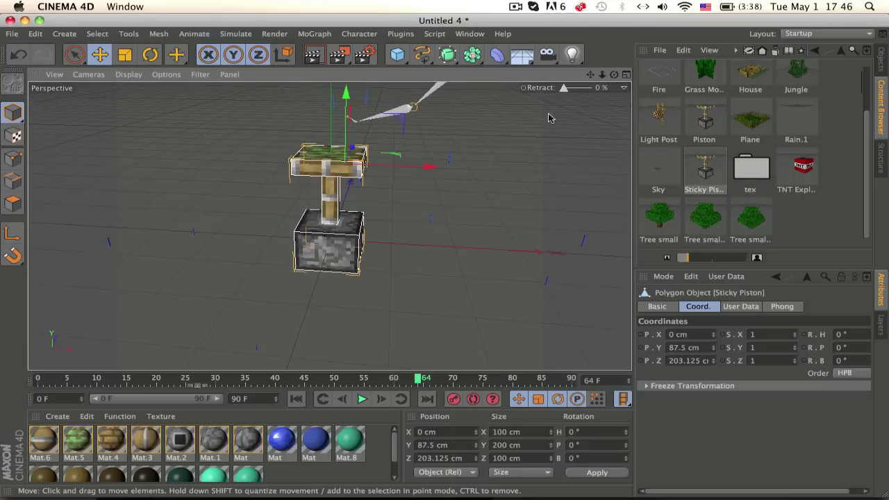
{"action": "mouse_move", "coordinate": [563, 88]}
{"action": "left_mouse_down"}
{"action": "mouse_move", "coordinate": [571, 90]}
{"action": "mouse_move", "coordinate": [538, 87]}
{"action": "mouse_move", "coordinate": [587, 87]}
{"action": "mouse_move", "coordinate": [552, 89]}
{"action": "left_mouse_up"}
{"action": "middle_click_drag", "start_coordinate": [515, 206], "coordinate": [444, 287], "text": "alt"}
Undo the Sticky Piston changes, the water plane deletion and both preset insertions.
{"action": "key", "text": "super+z"}
{"action": "key", "text": "super+z"}
{"action": "key", "text": "super+z"}
{"action": "key", "text": "super+z"}
{"action": "key", "text": "super+z"}
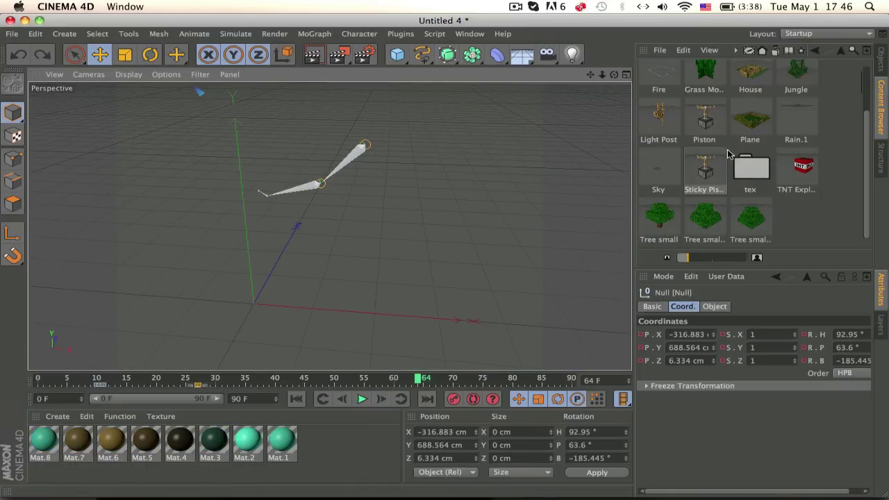
Look through the preset library's main folders and the Buildings folder again.
{"action": "scroll", "coordinate": [815, 139], "scroll_direction": "up", "scroll_amount": 2}
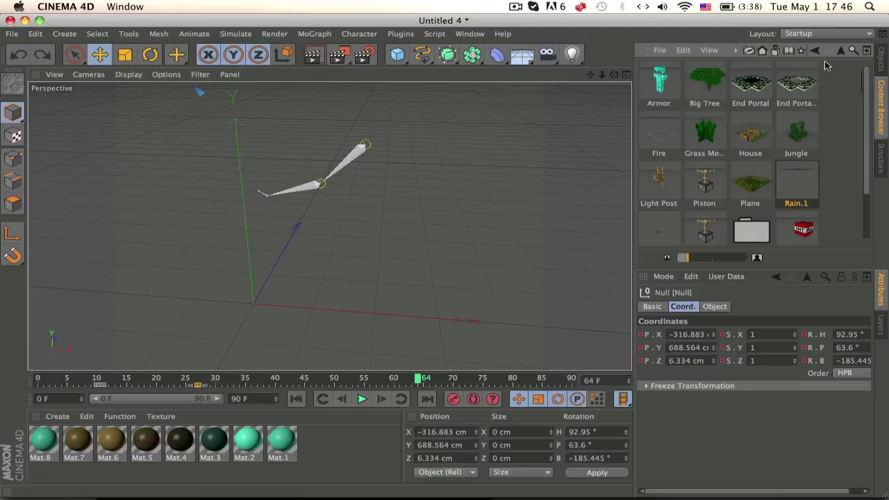
{"action": "left_click", "coordinate": [839, 52]}
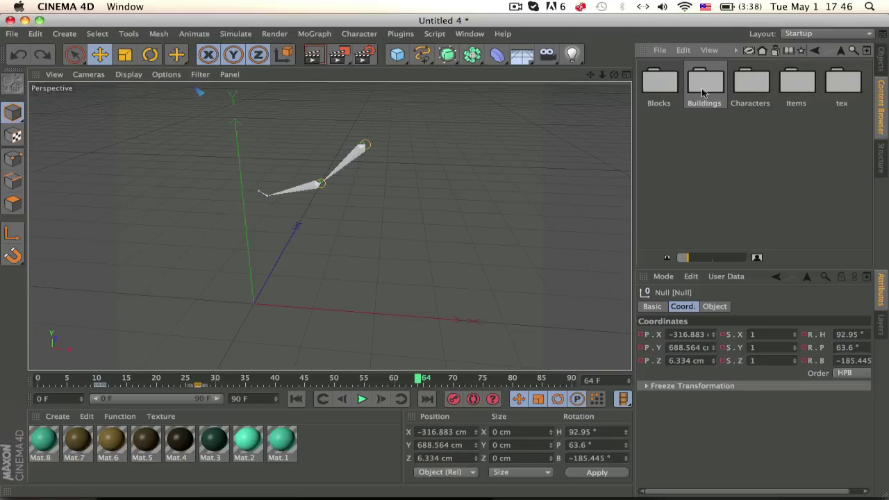
{"action": "mouse_move", "coordinate": [329, 226]}
{"action": "left_mouse_down", "text": "alt"}
{"action": "mouse_move", "coordinate": [320, 214]}
{"action": "mouse_move", "coordinate": [440, 145]}
{"action": "mouse_move", "coordinate": [284, 218]}
{"action": "mouse_move", "coordinate": [339, 217]}
{"action": "left_mouse_up", "text": "alt"}
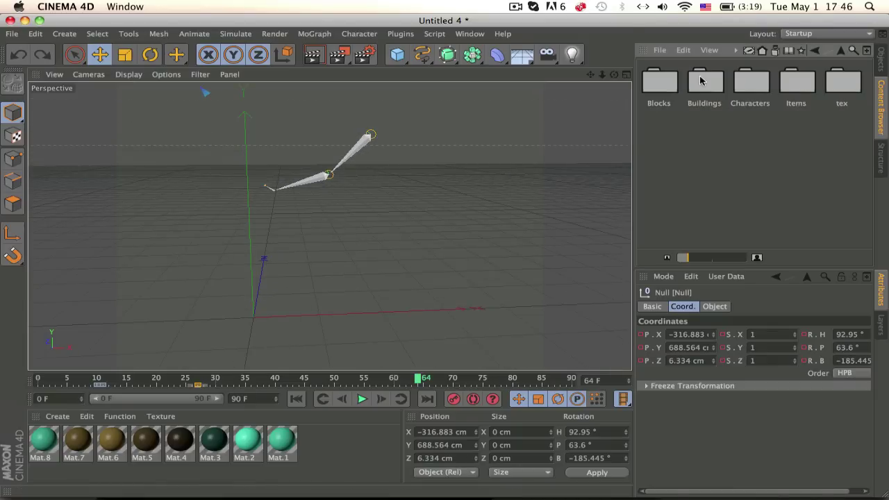
{"action": "left_click", "coordinate": [741, 85]}
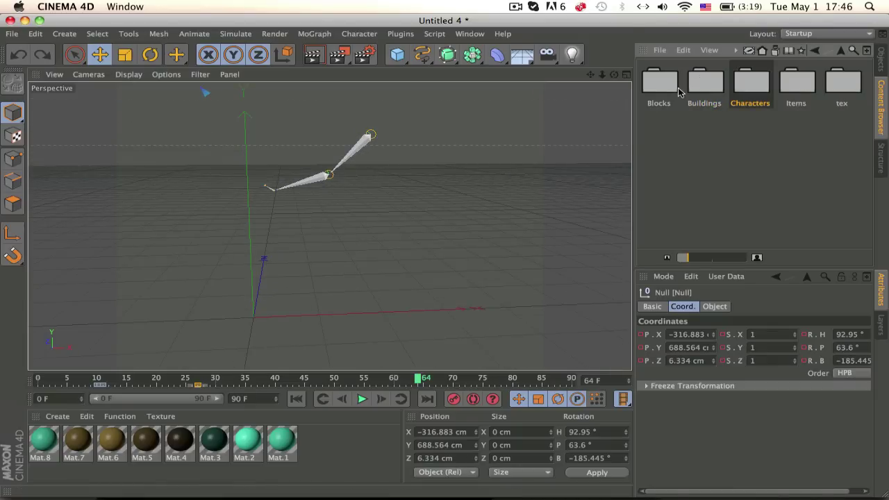
{"action": "left_click", "coordinate": [715, 91]}
{"action": "double_click", "coordinate": [715, 90]}
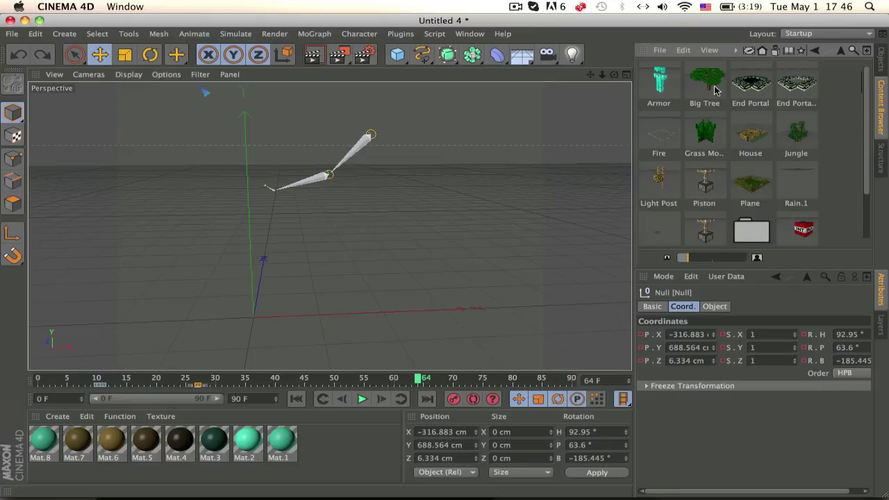
Insert the Button preset from the Blocks folder into the scene.
{"action": "left_click", "coordinate": [838, 52]}
{"action": "double_click", "coordinate": [644, 89]}
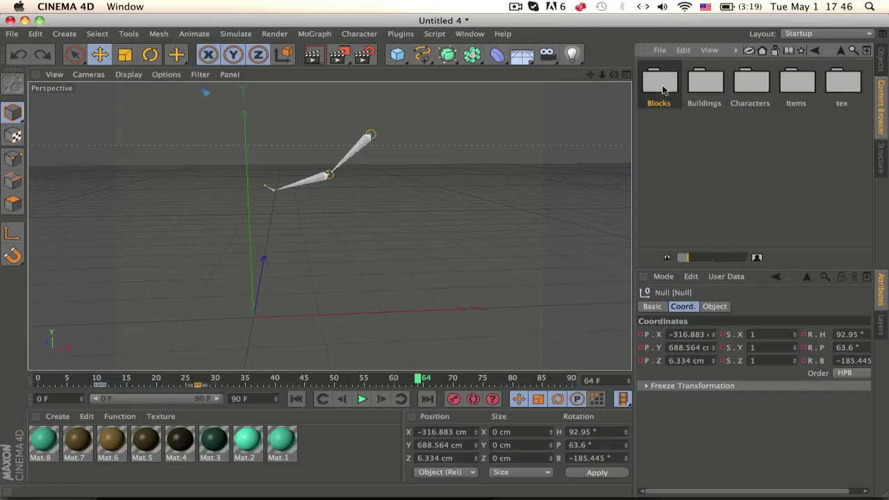
{"action": "scroll", "coordinate": [776, 139], "scroll_direction": "down", "scroll_amount": 2}
{"action": "double_click", "coordinate": [756, 122]}
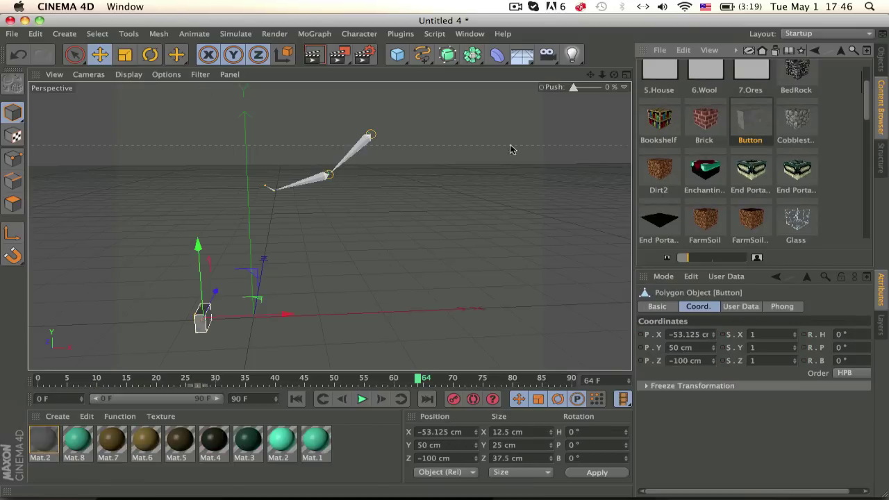
Frame the Button in the view, try its Push slider and undo that change.
{"action": "left_click_drag", "start_coordinate": [511, 148], "coordinate": [359, 236], "text": "alt"}
{"action": "right_click_drag", "start_coordinate": [218, 269], "coordinate": [190, 338], "text": "alt"}
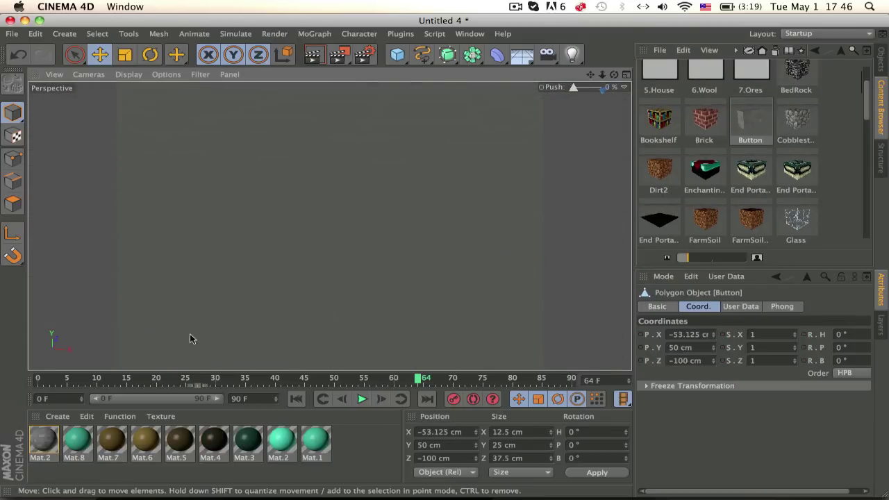
{"action": "right_click_drag", "start_coordinate": [289, 257], "coordinate": [385, 247], "text": "alt"}
{"action": "left_click_drag", "start_coordinate": [401, 210], "coordinate": [582, 182], "text": "alt"}
{"action": "left_click_drag", "start_coordinate": [579, 91], "coordinate": [476, 93]}
{"action": "key", "text": "super+z"}
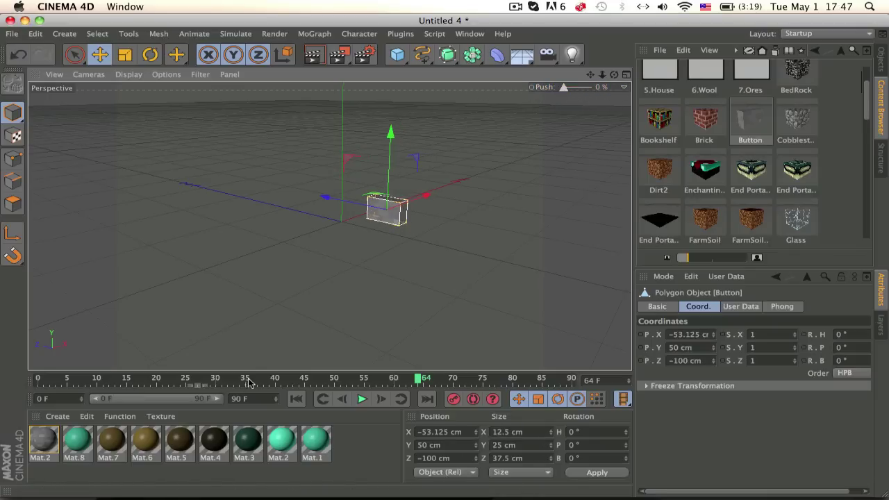
Keyframe the Button's Push value at 0% on frame 20 and at 100% on frame 23.
{"action": "left_click_drag", "start_coordinate": [246, 379], "coordinate": [156, 378]}
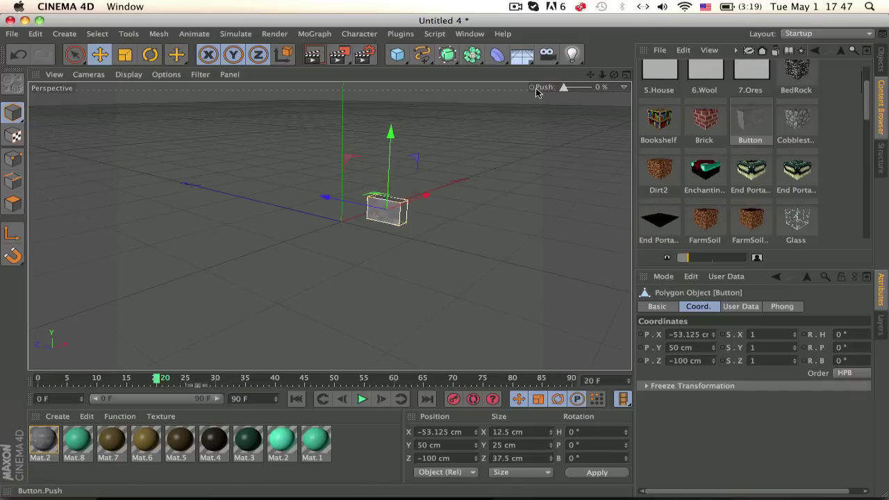
{"action": "left_click", "coordinate": [175, 378]}
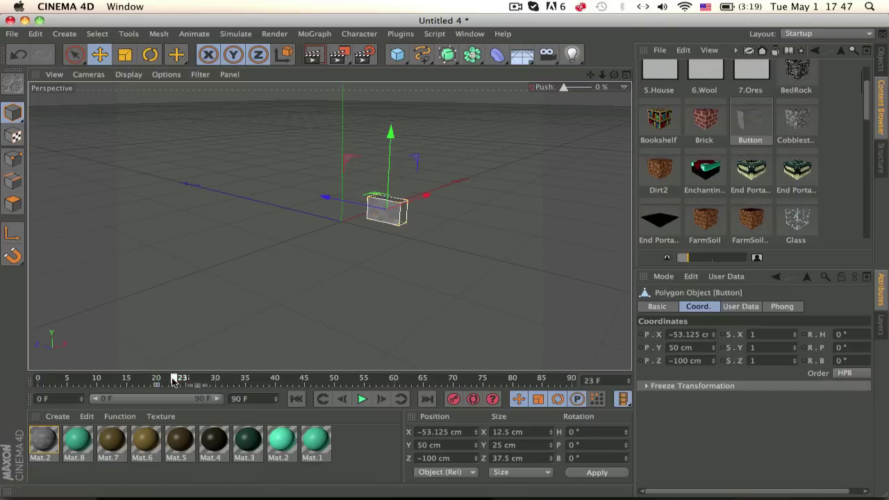
{"action": "left_click_drag", "start_coordinate": [564, 88], "coordinate": [591, 88]}
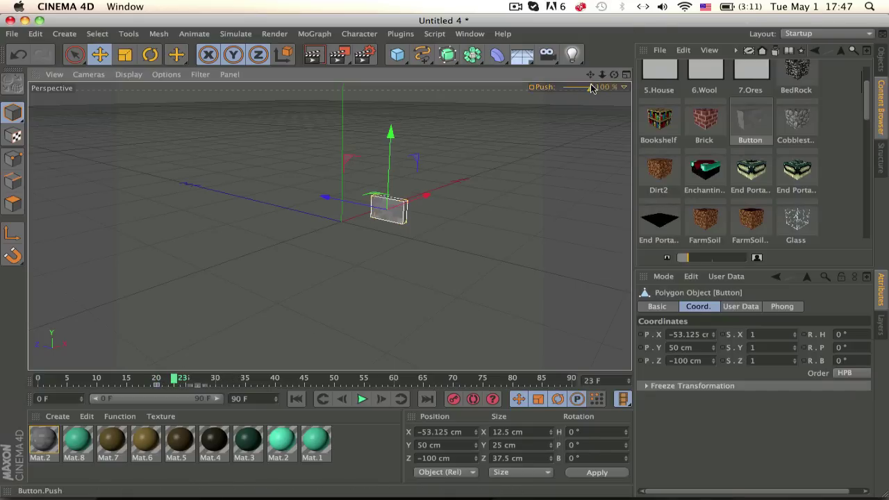
{"action": "left_click", "coordinate": [531, 87], "text": "ctrl"}
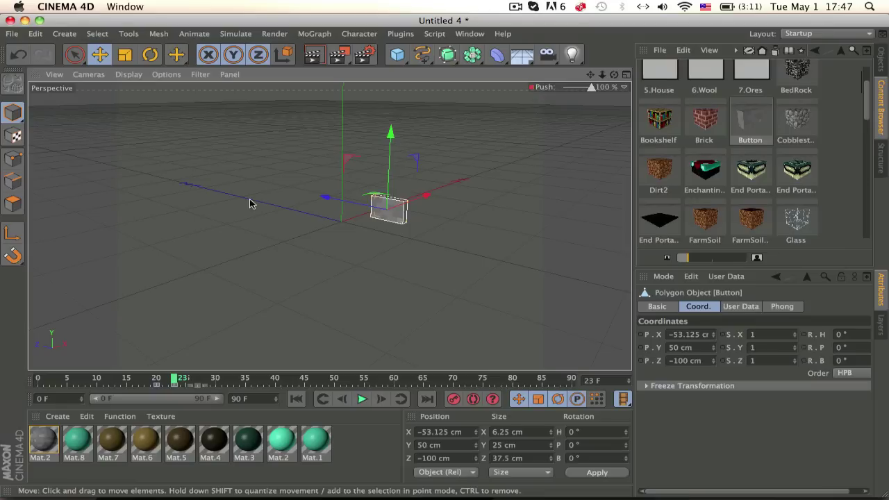
Keyframe the Button's Push value at 0% on frame 25 and scrub through the push animation to check it.
{"action": "left_click", "coordinate": [186, 379]}
{"action": "left_click_drag", "start_coordinate": [591, 87], "coordinate": [509, 90]}
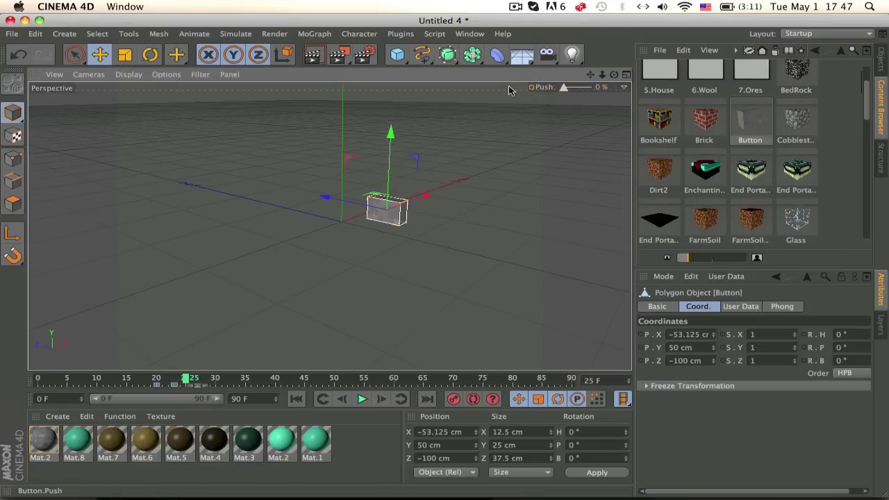
{"action": "left_click", "coordinate": [532, 88], "text": "ctrl"}
{"action": "left_click_drag", "start_coordinate": [163, 381], "coordinate": [220, 381]}
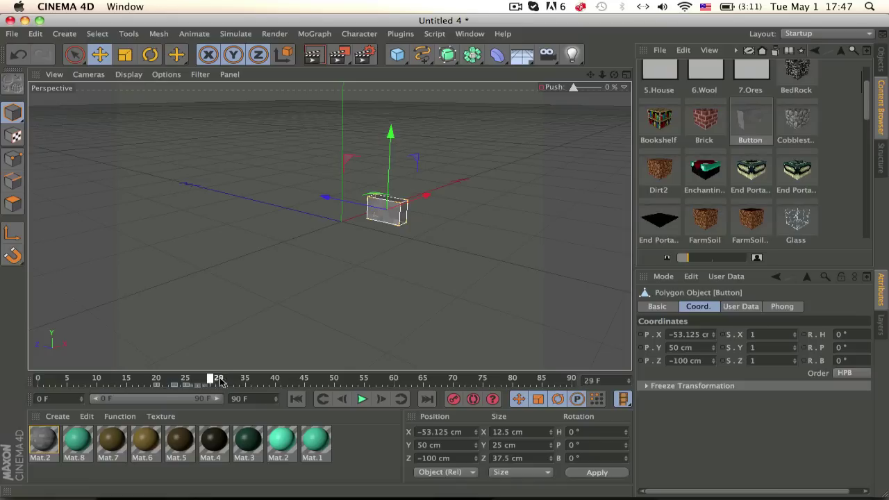
Go to frame 16 and insert the Enchanting Table preset from the Blocks folder.
{"action": "left_click", "coordinate": [133, 380]}
{"action": "left_click_drag", "start_coordinate": [563, 136], "coordinate": [451, 258], "text": "alt"}
{"action": "double_click", "coordinate": [704, 170]}
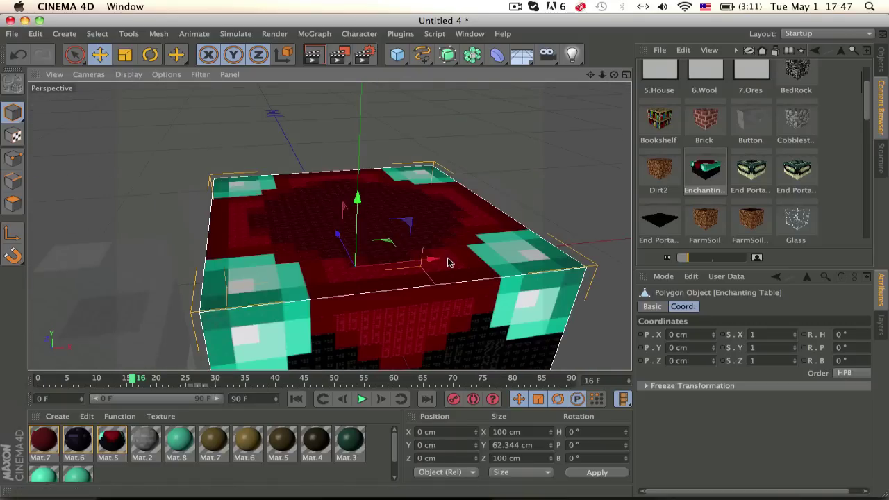